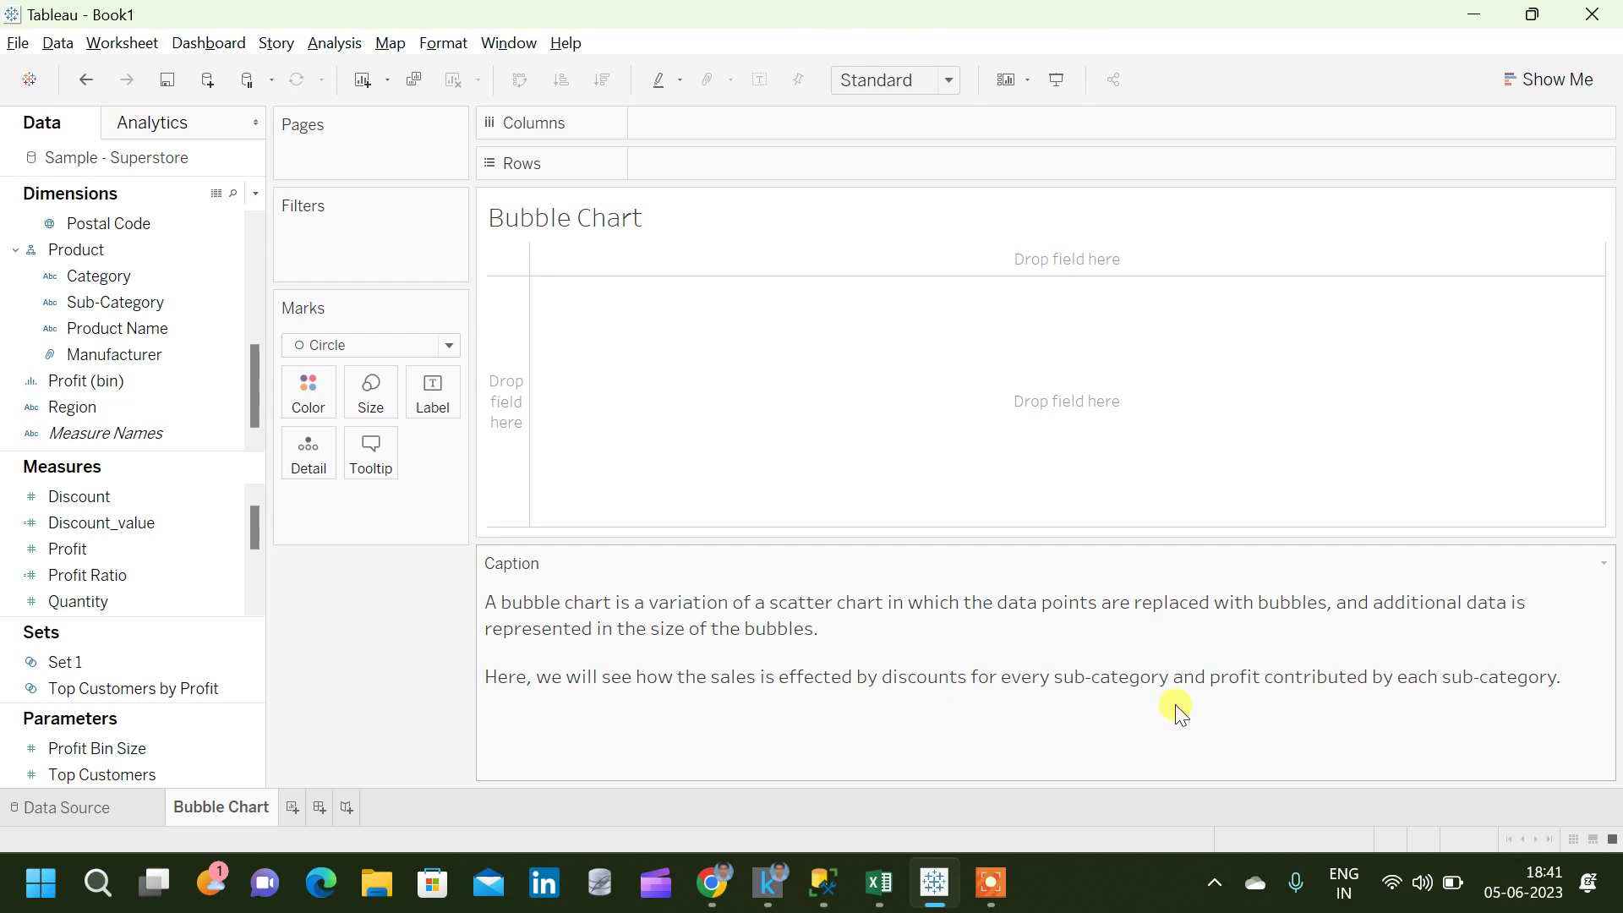
# - Hide the chart caption and plot SUM(Sales) on Rows against SUM(Discount_value) on Columns
pyautogui.click(1602, 564)
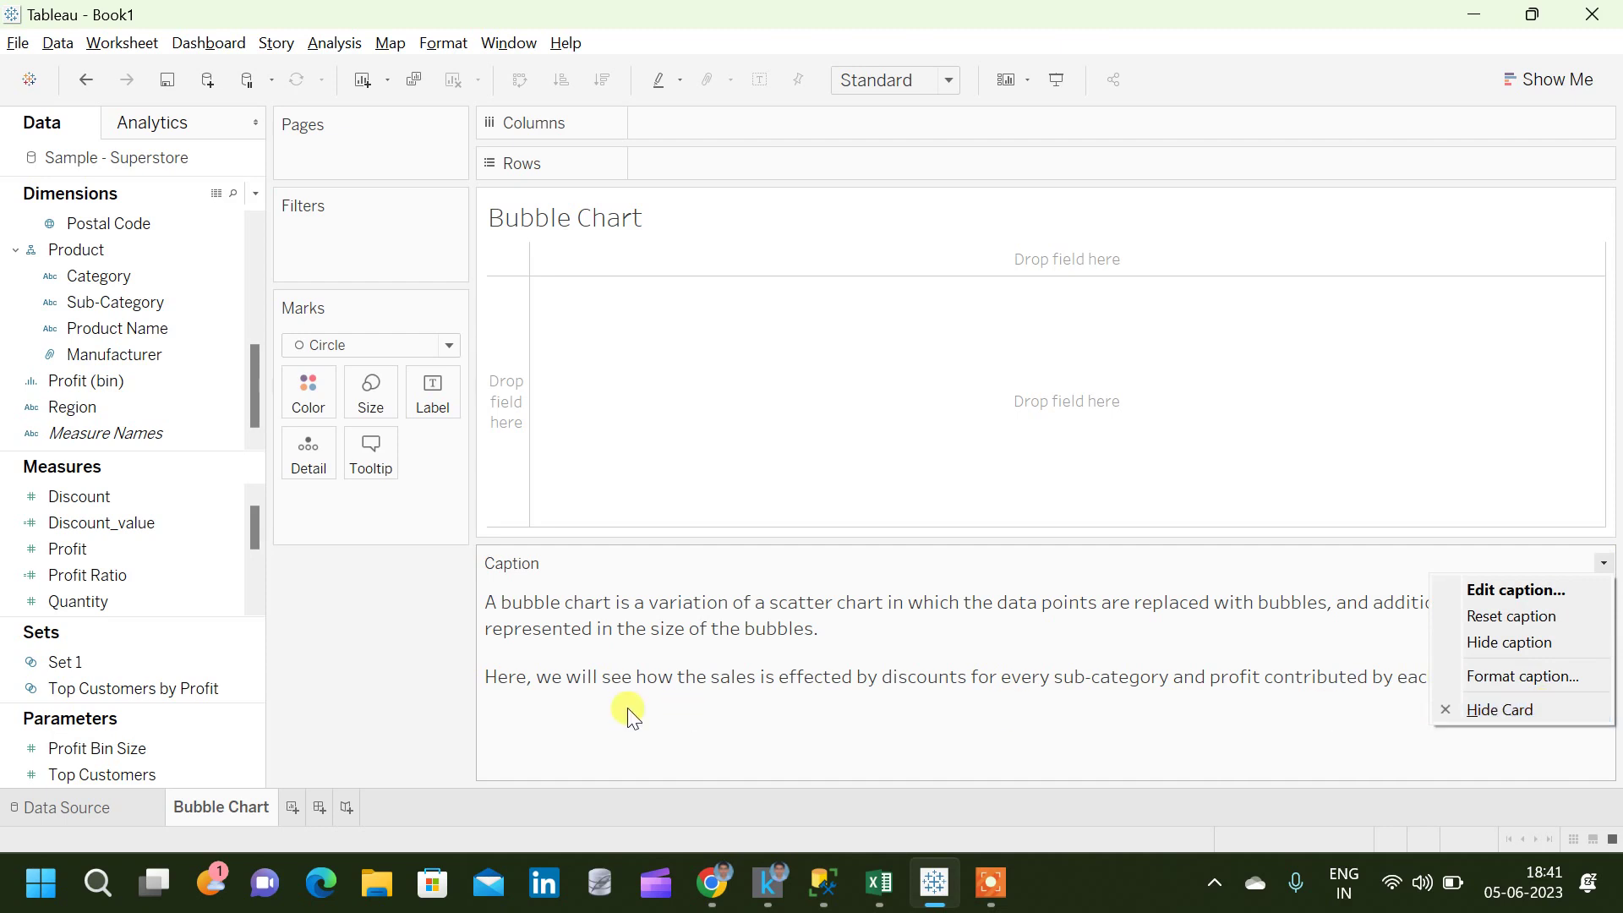
pyautogui.click(1557, 712)
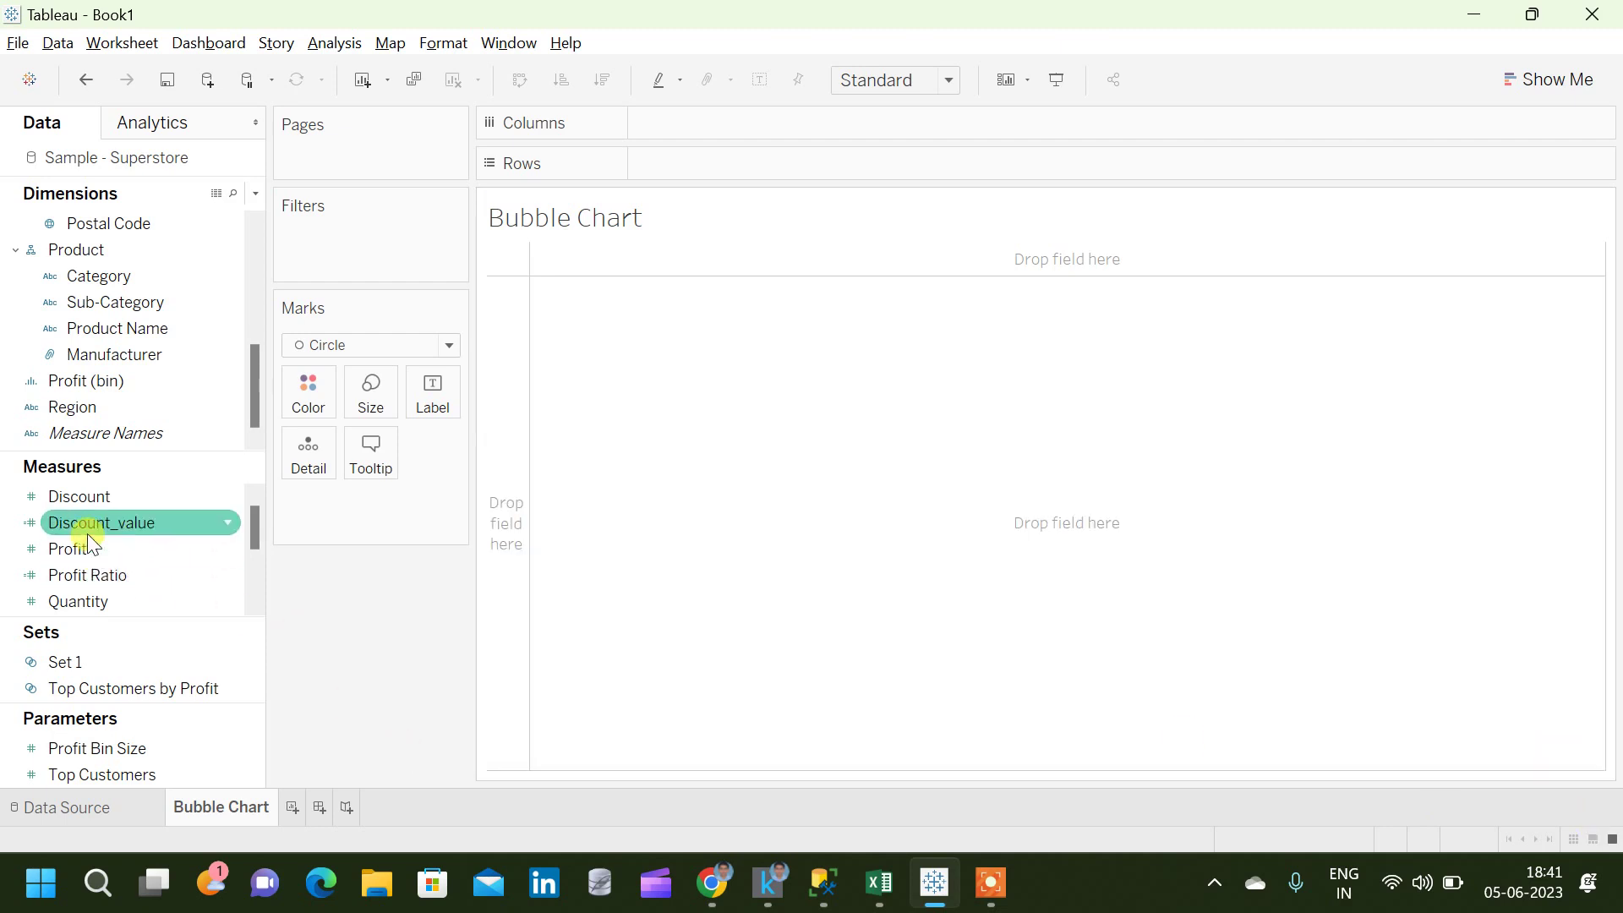
pyautogui.moveTo(84, 522); pyautogui.dragTo(704, 138)
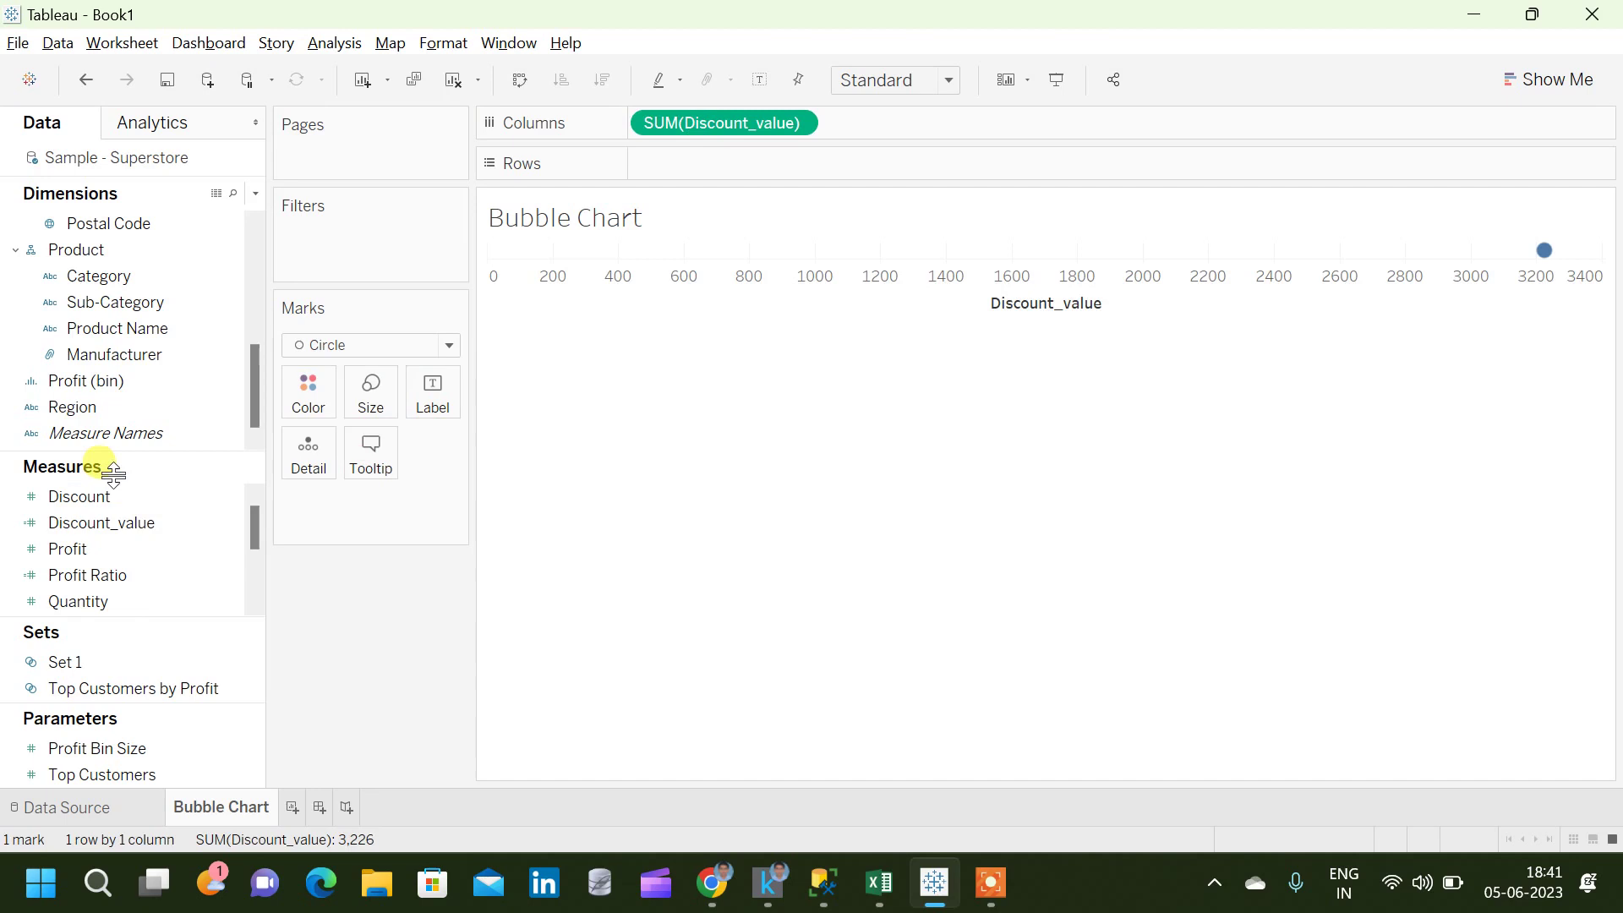
pyautogui.scroll(-3, 126, 572)
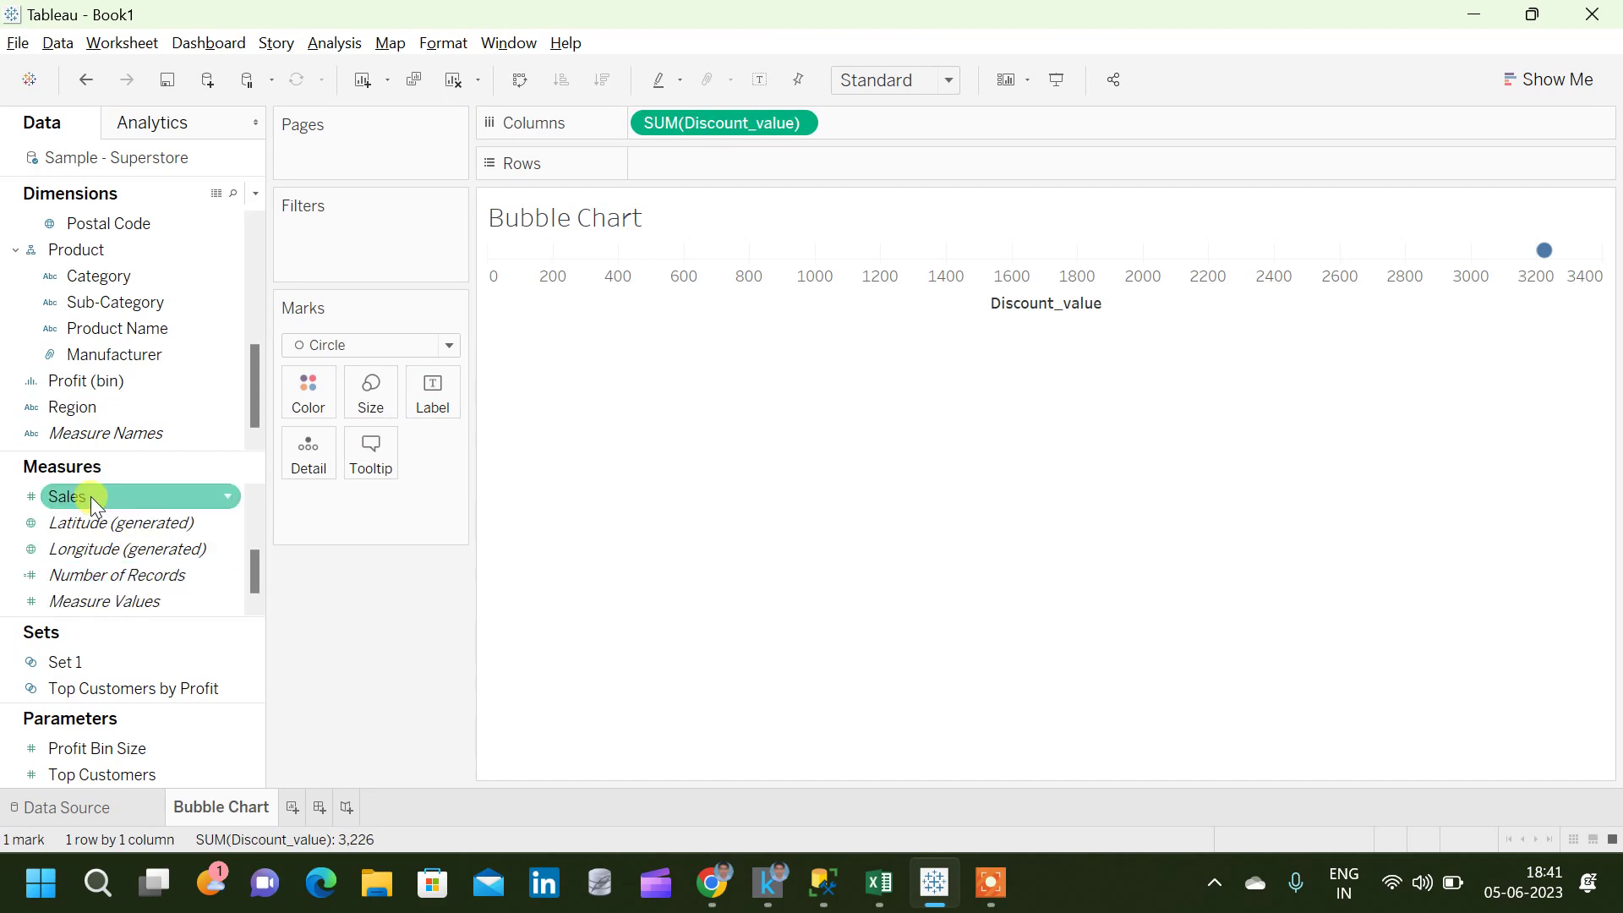
pyautogui.moveTo(90, 496); pyautogui.dragTo(724, 164)
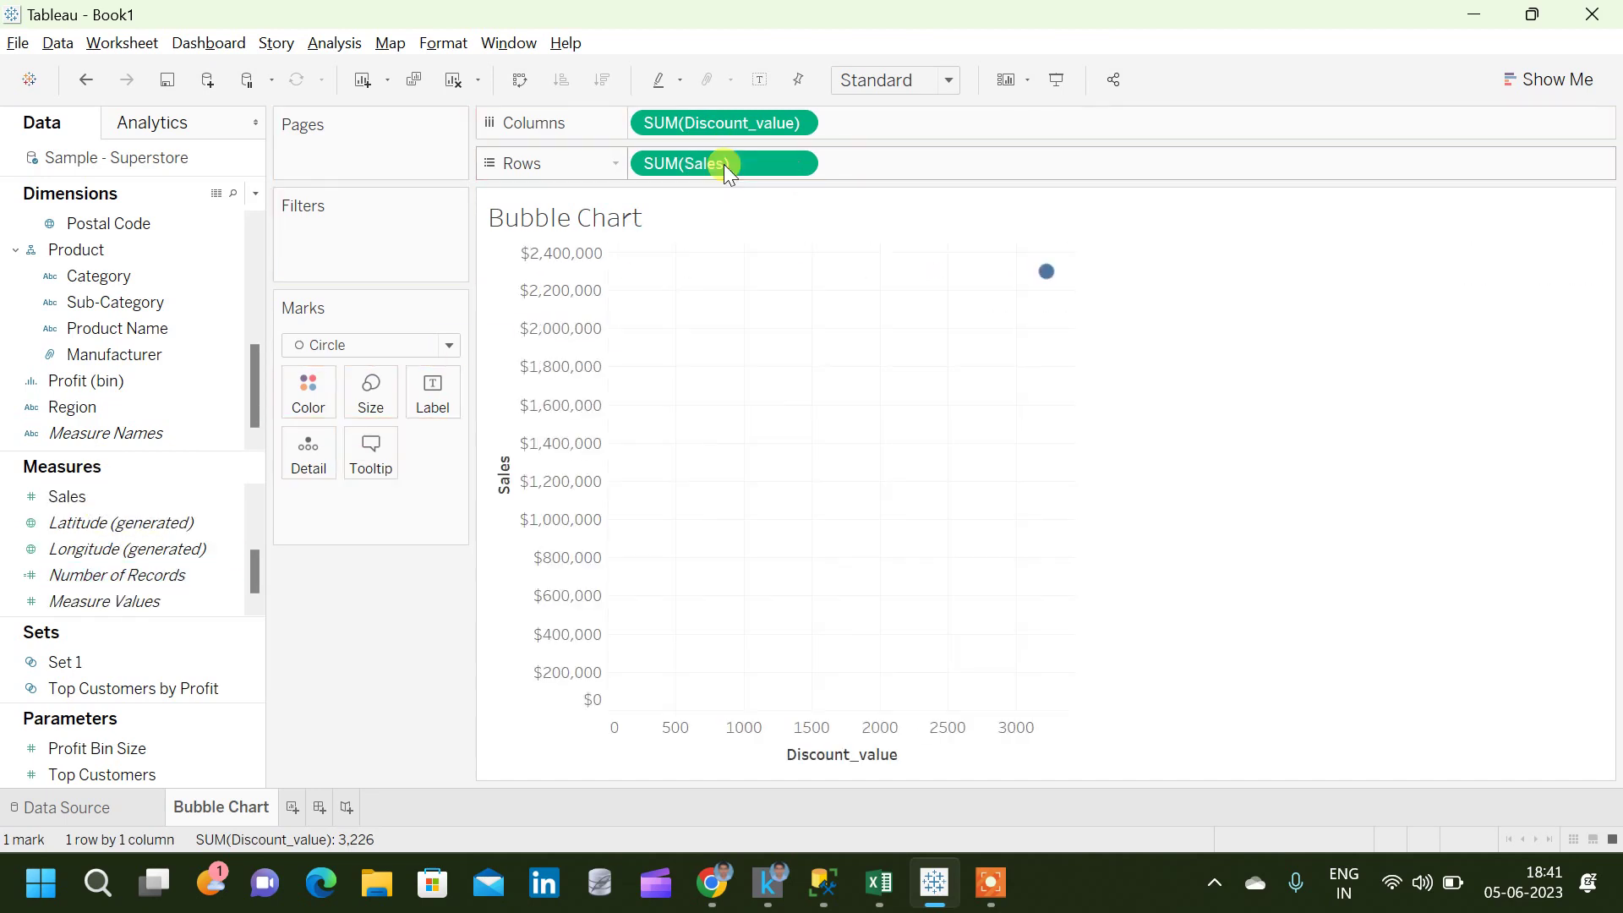
pyautogui.moveTo(1045, 272)
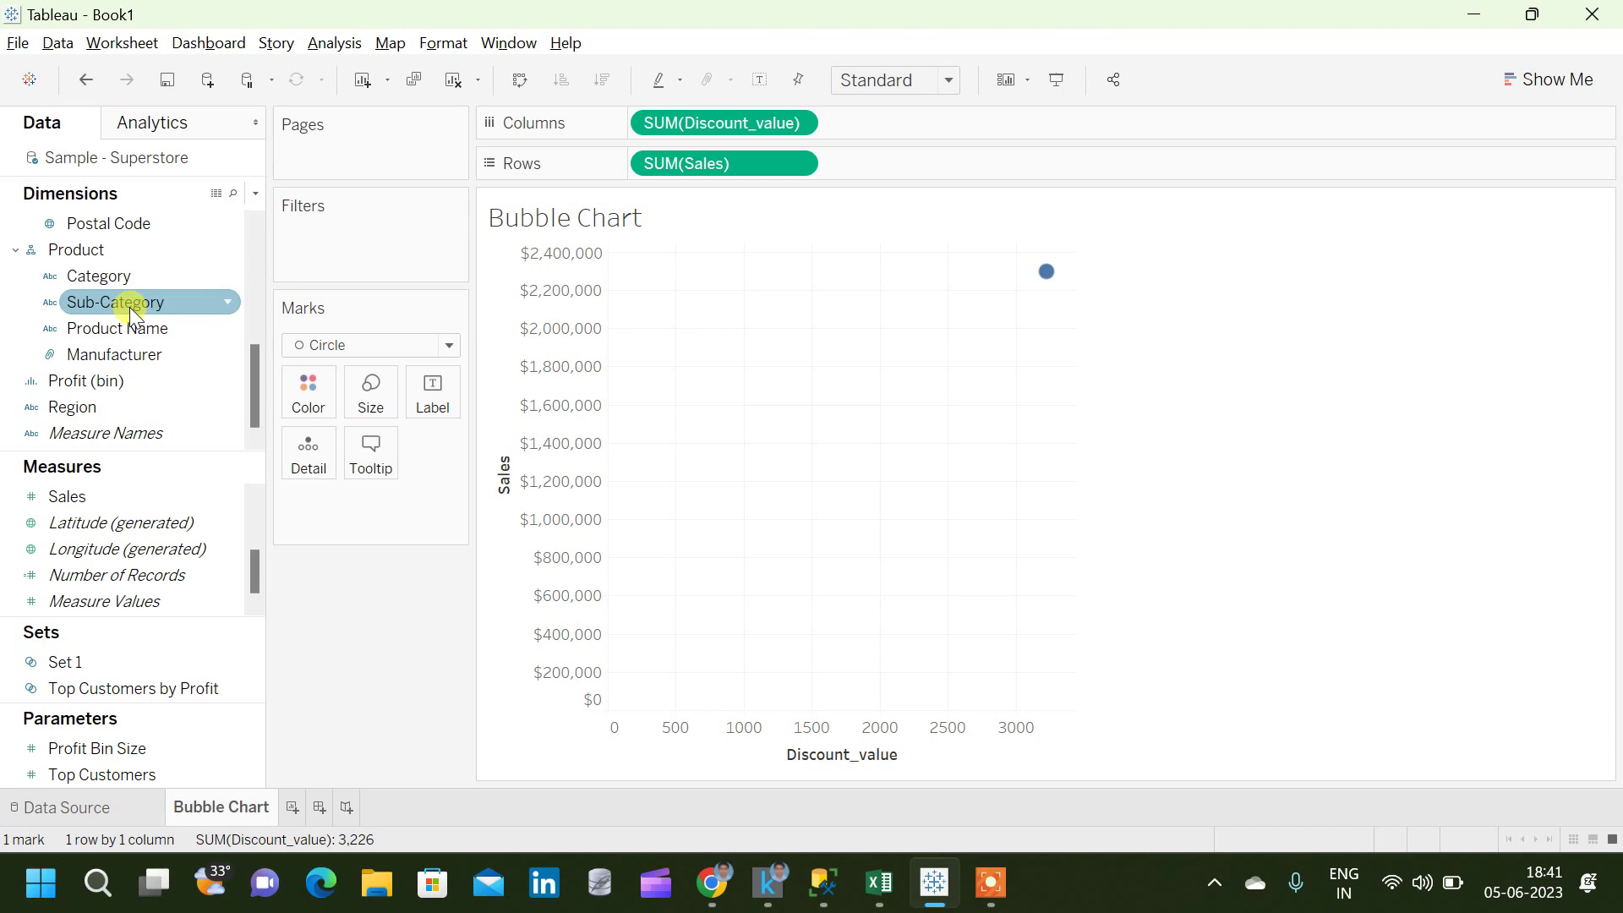
# - Put Sub-Category on Detail to split the single circle into 17 marks
pyautogui.moveTo(129, 307); pyautogui.dragTo(297, 459)
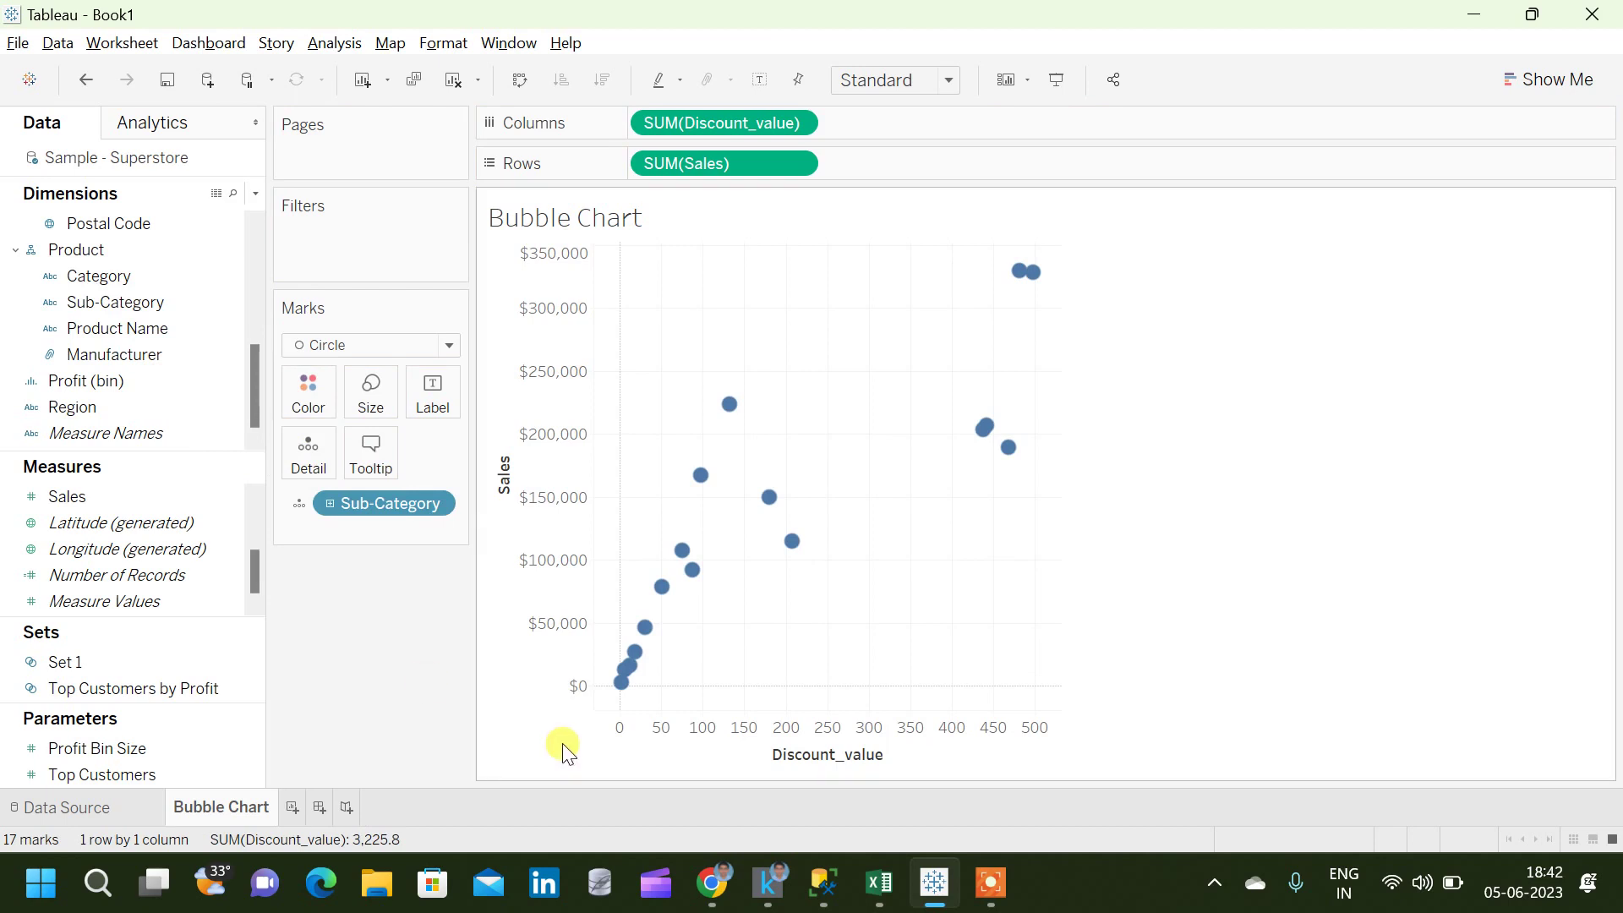
pyautogui.moveTo(619, 695)
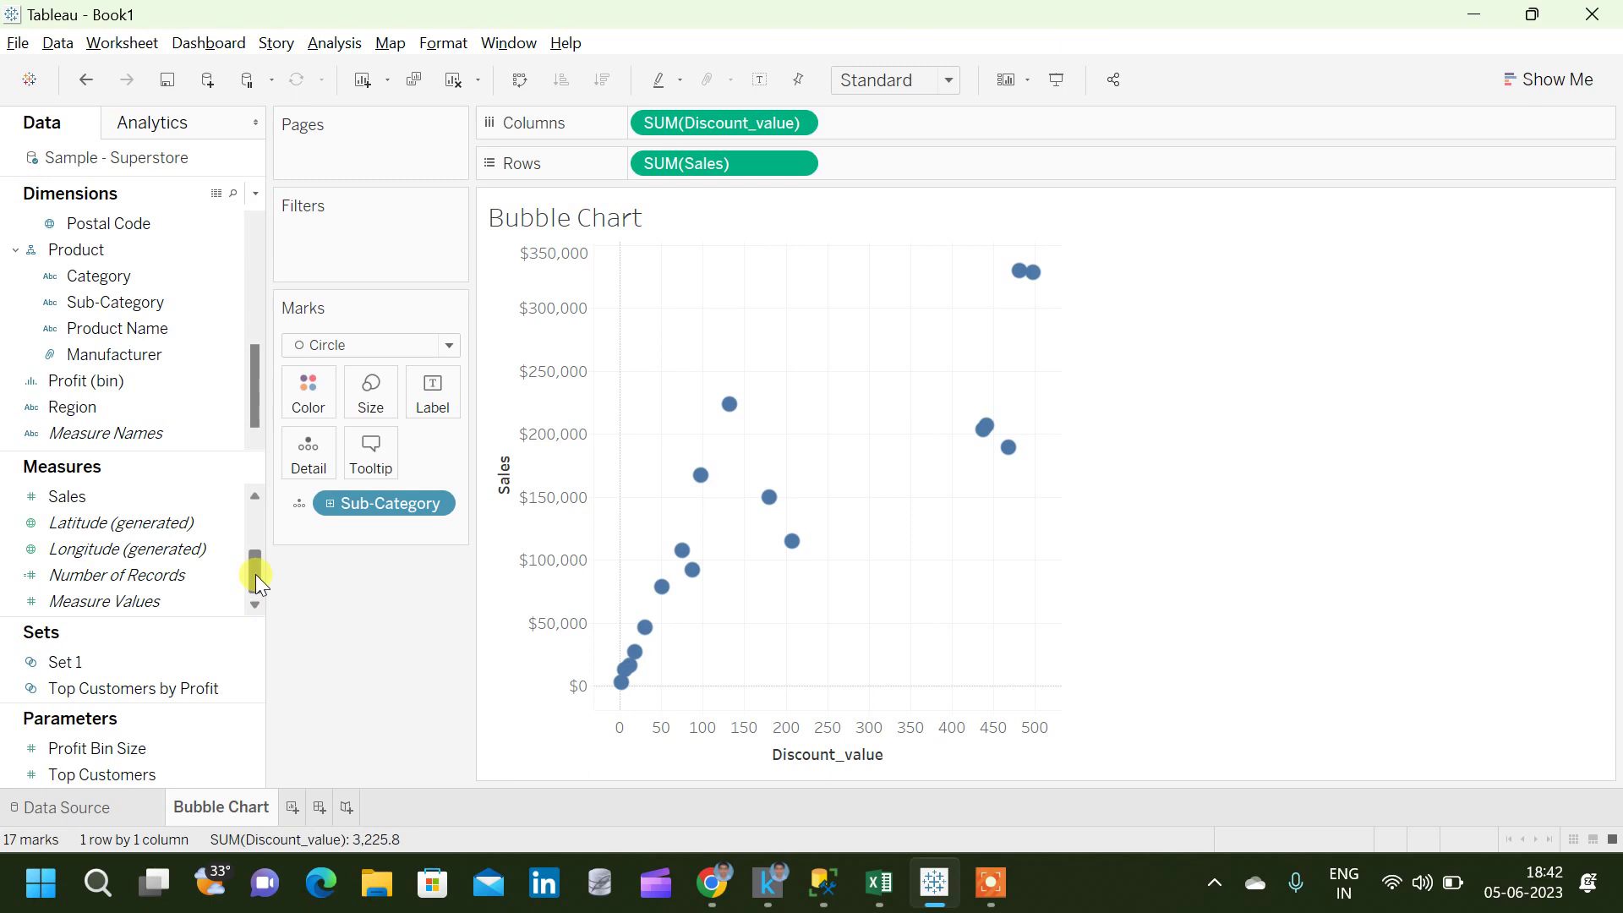
# - Size the 17 bubbles by SUM(Profit) and enlarge them all with the Size slider
pyautogui.moveTo(255, 575); pyautogui.dragTo(260, 539)
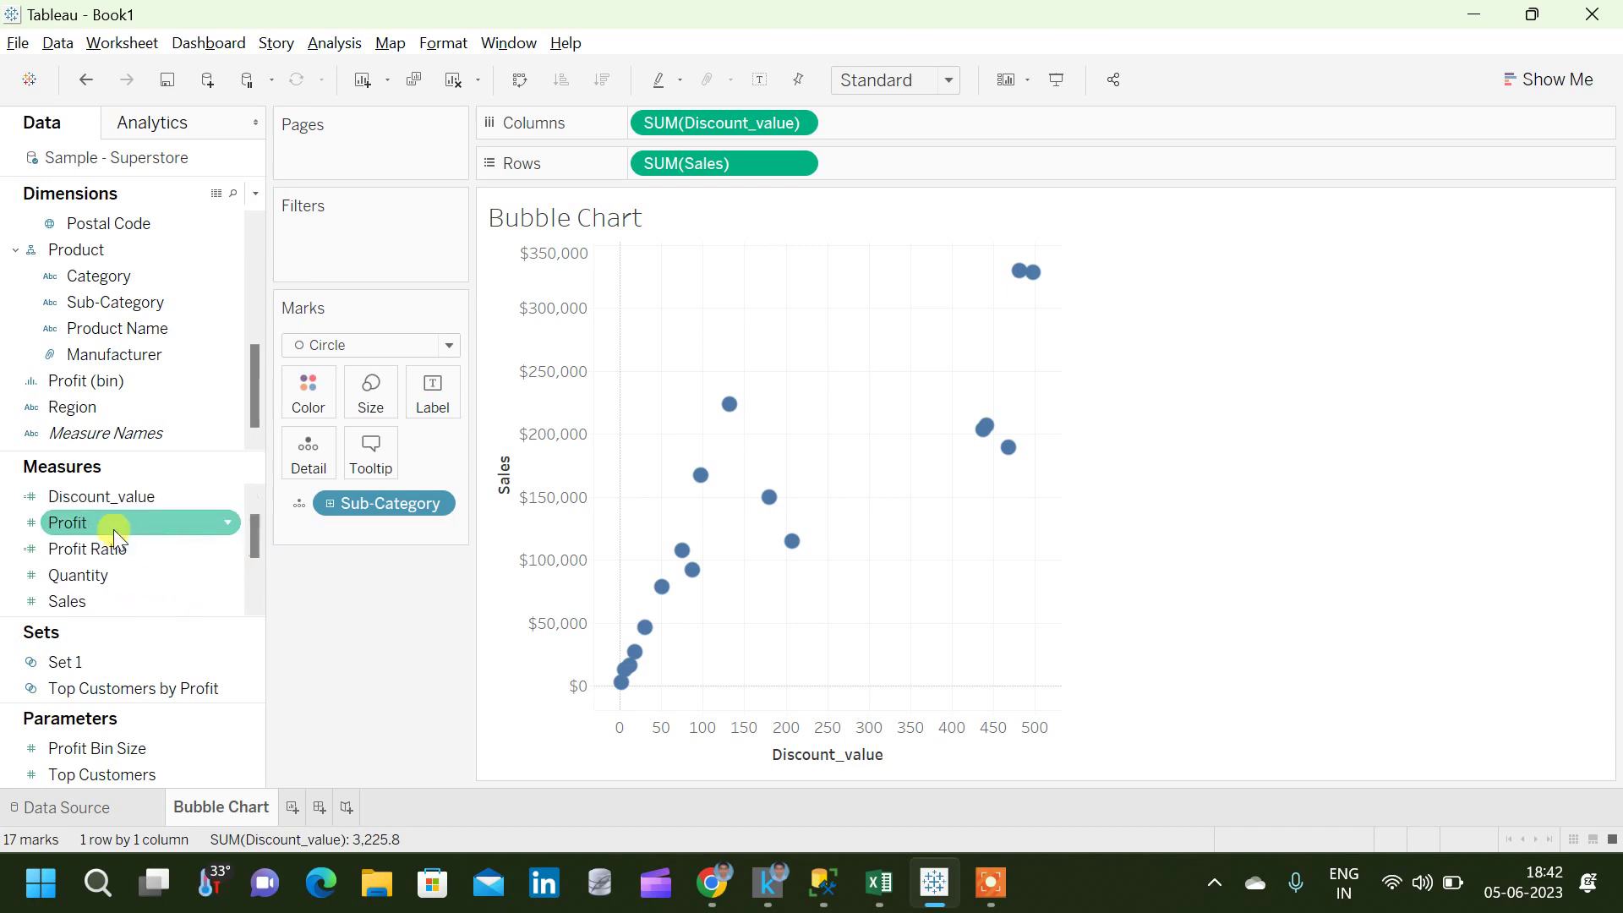
pyautogui.moveTo(114, 529); pyautogui.dragTo(374, 400)
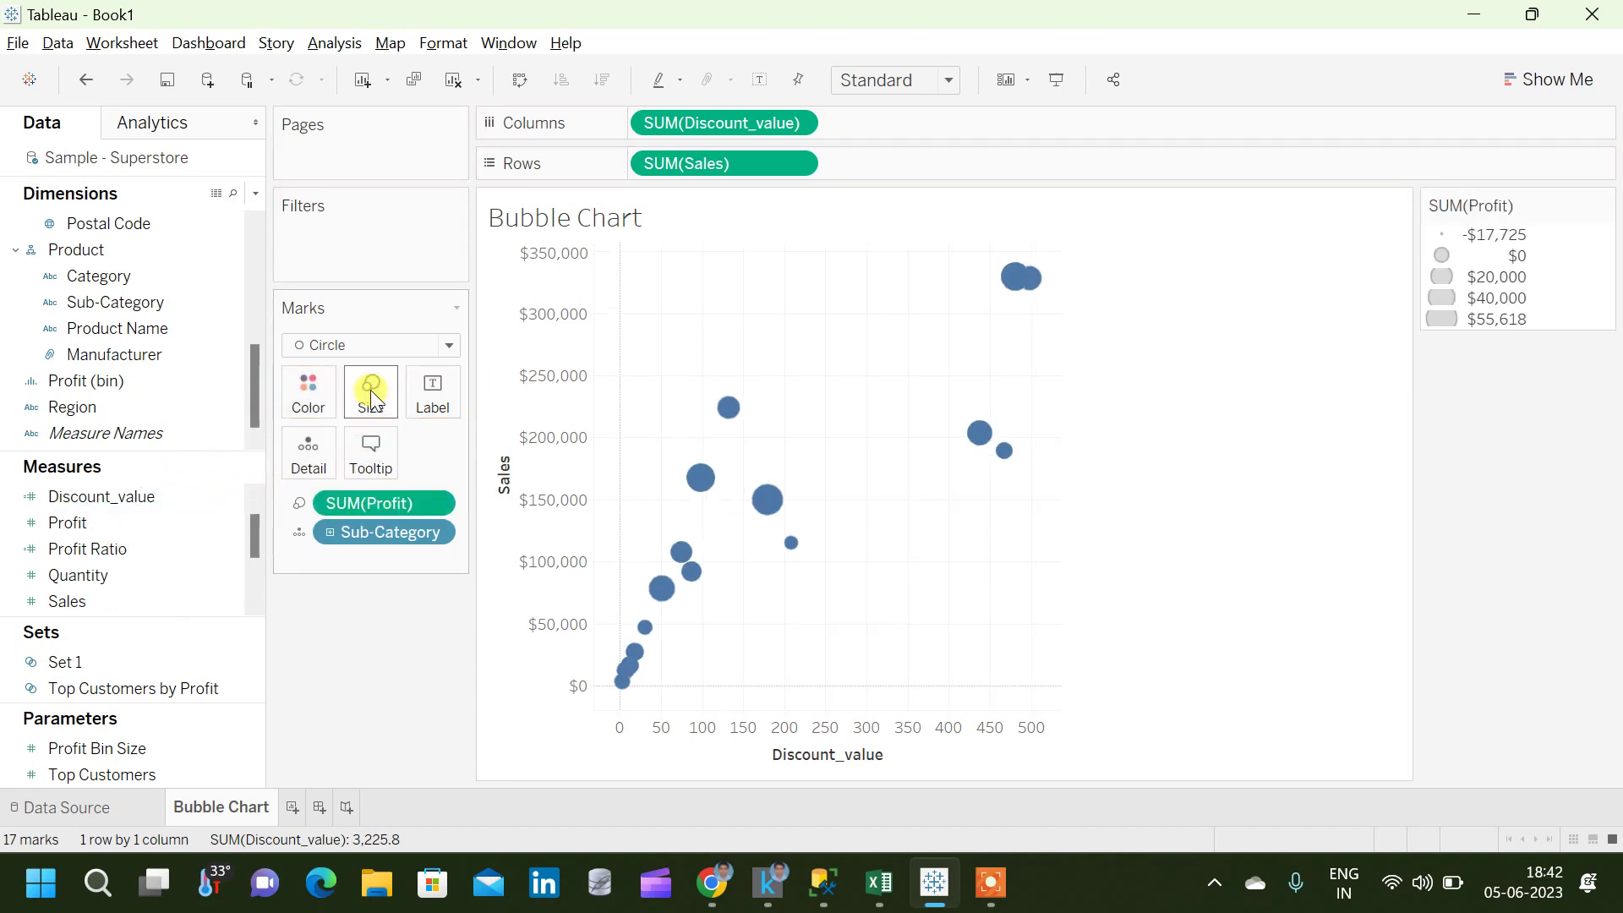
pyautogui.moveTo(706, 471)
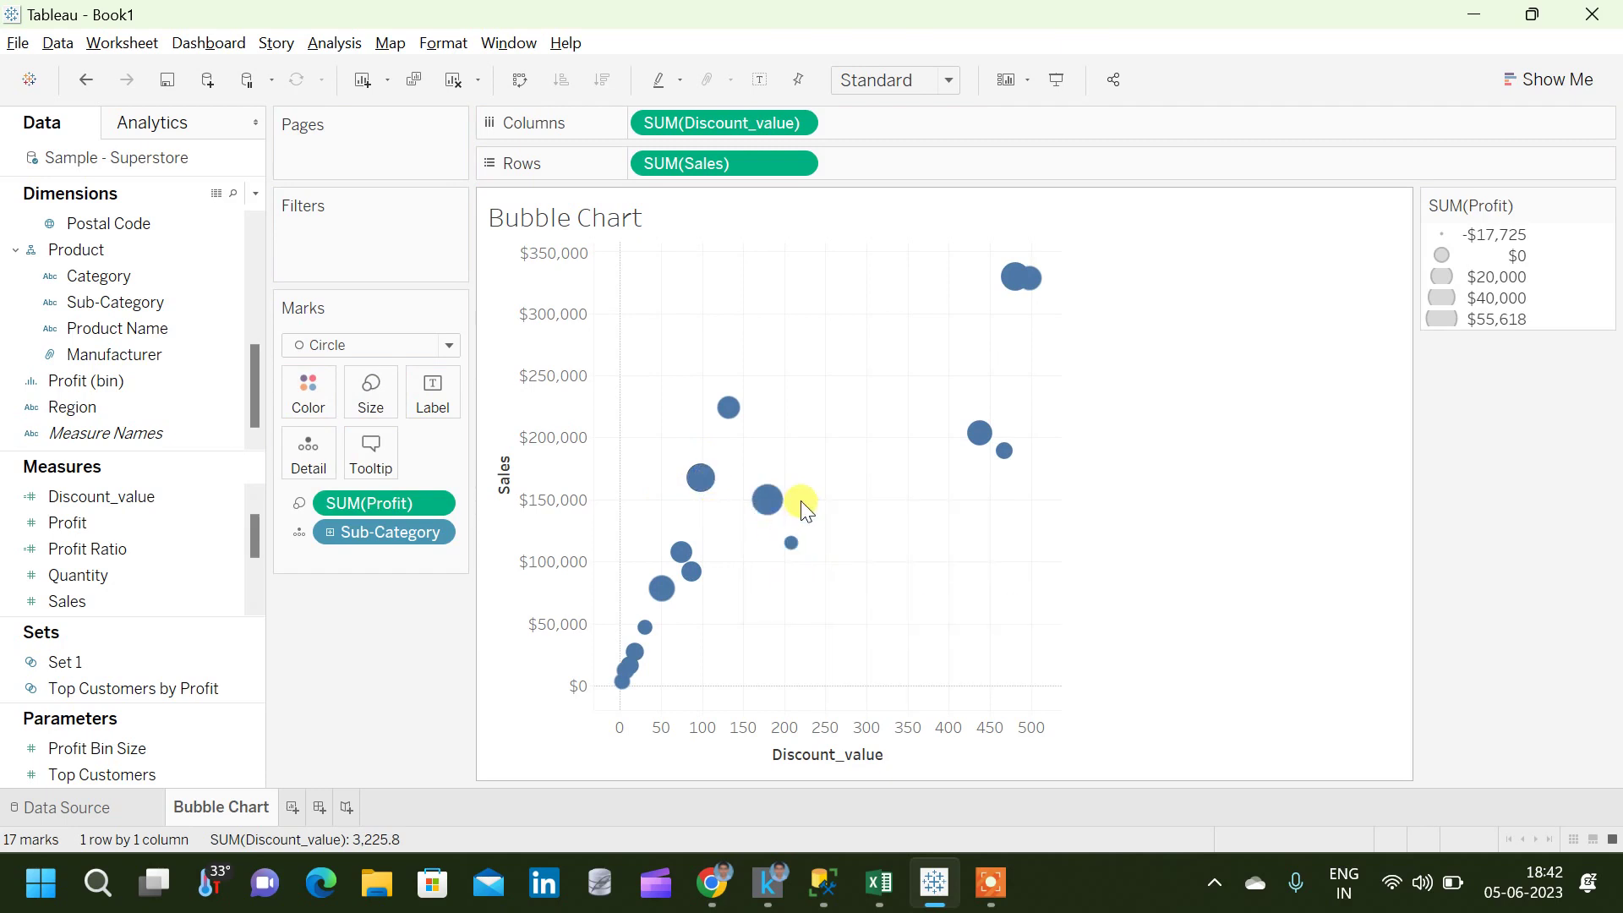
pyautogui.click(380, 404)
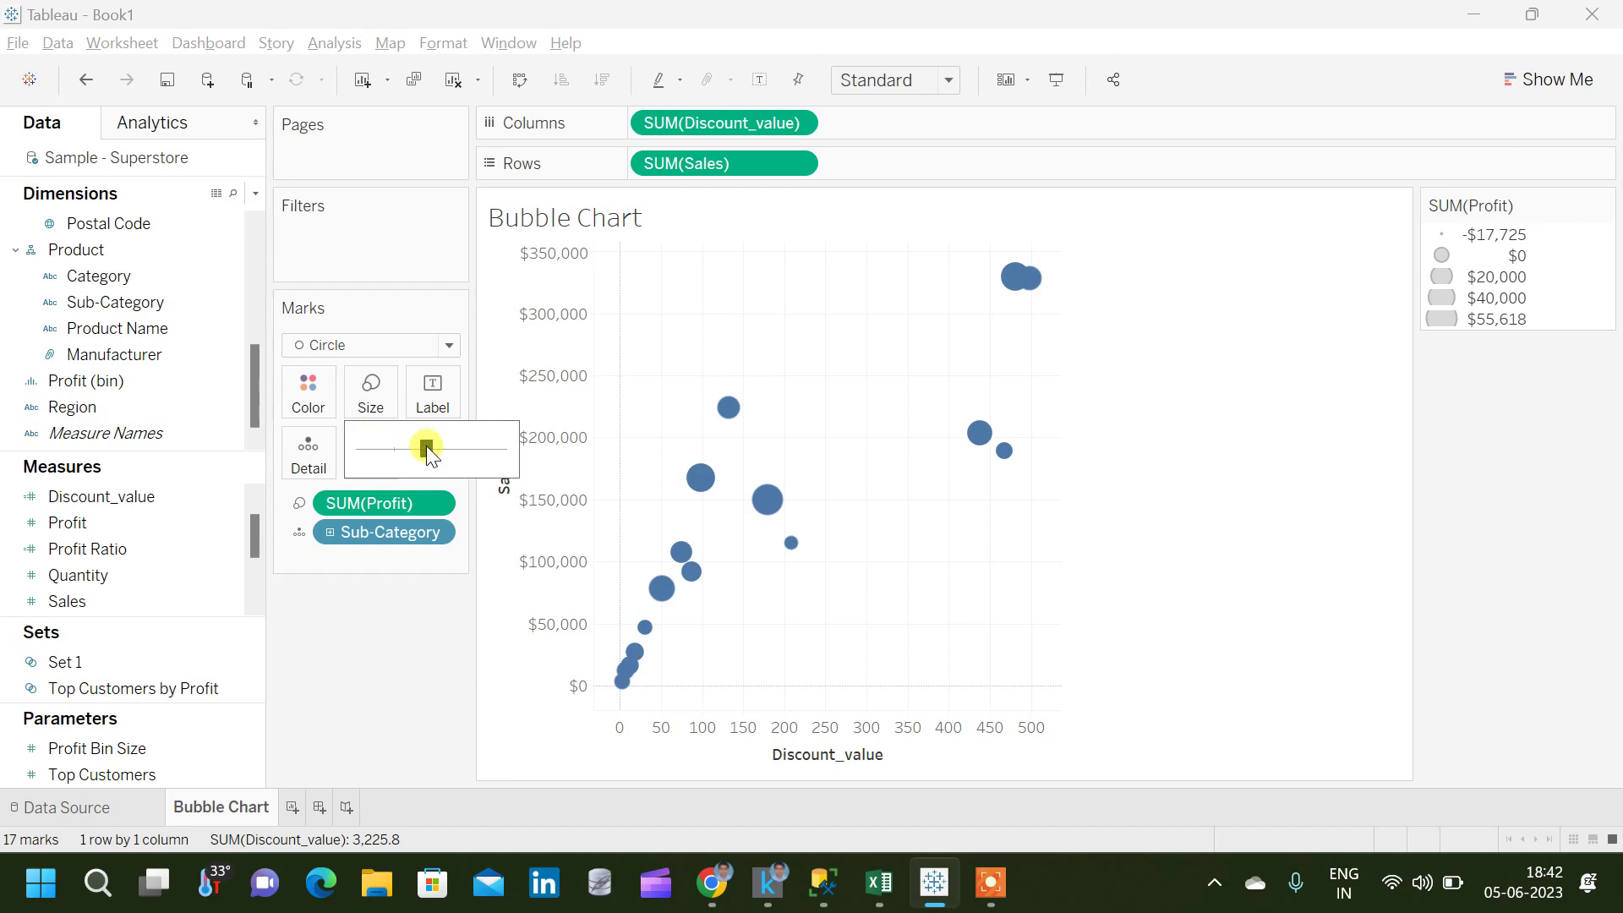
pyautogui.moveTo(439, 447); pyautogui.dragTo(448, 448)
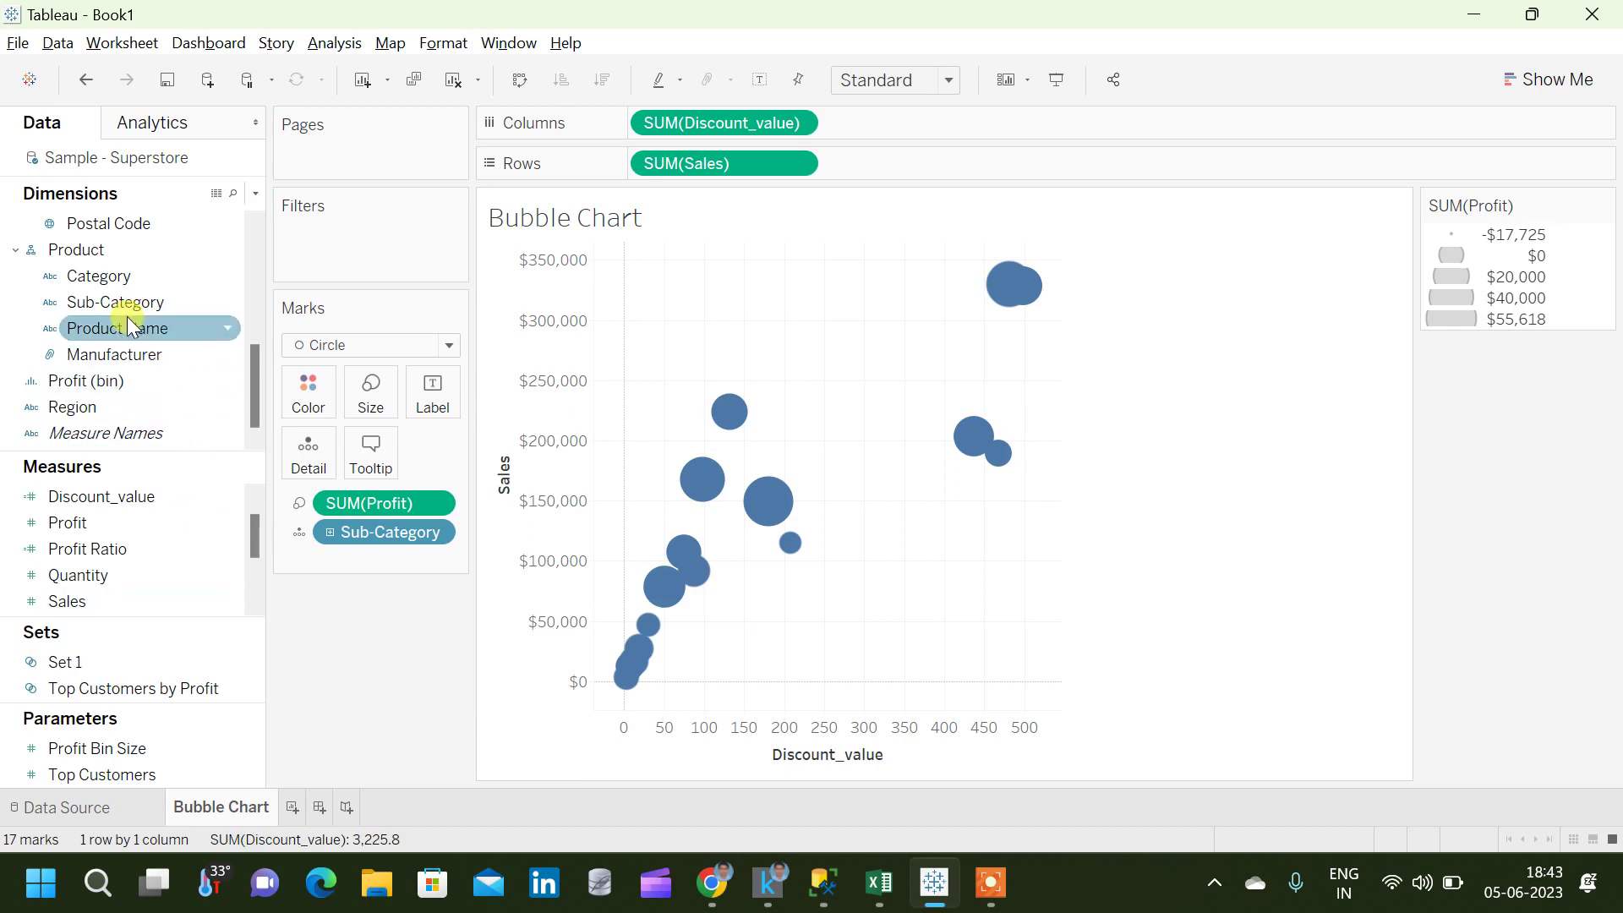
pyautogui.click(108, 279)
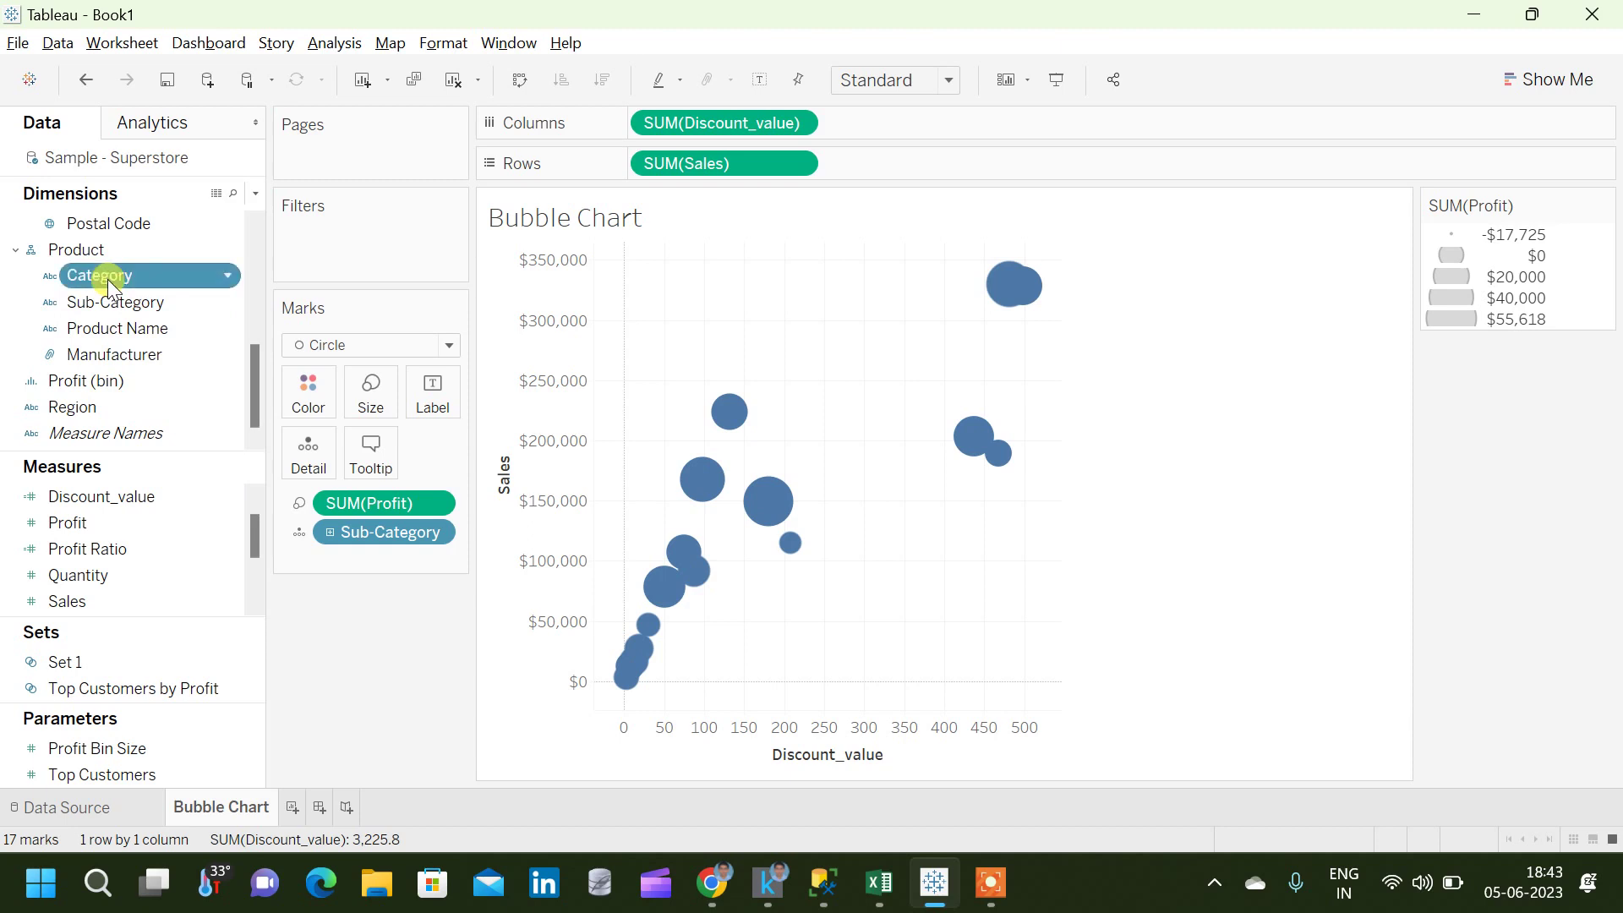
pyautogui.click(110, 281)
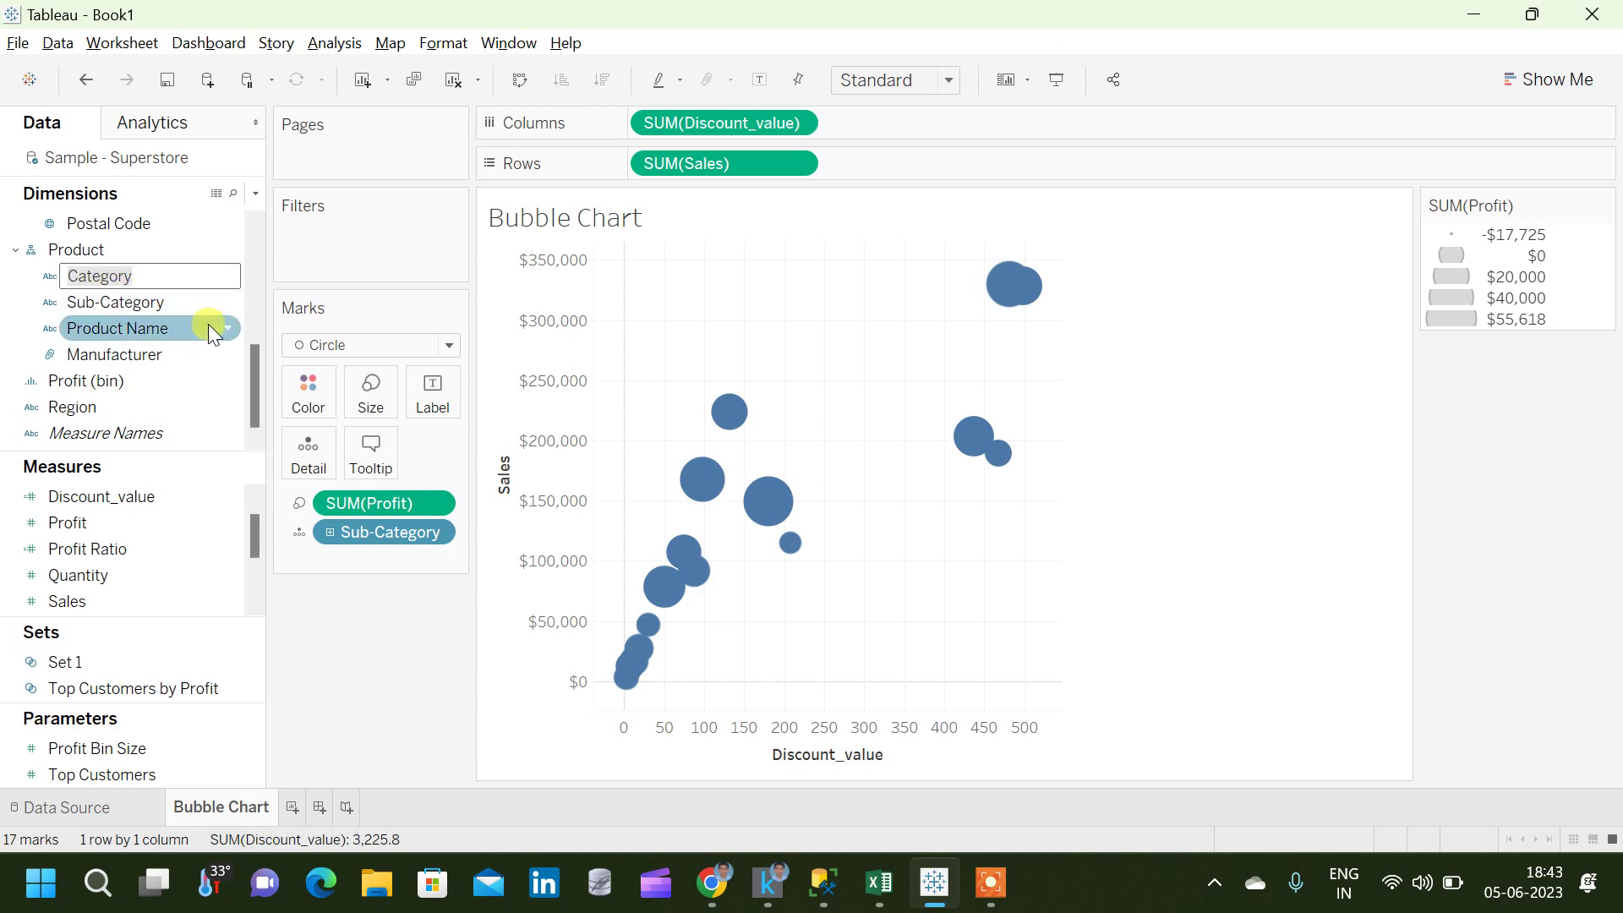
pyautogui.press('Escape')
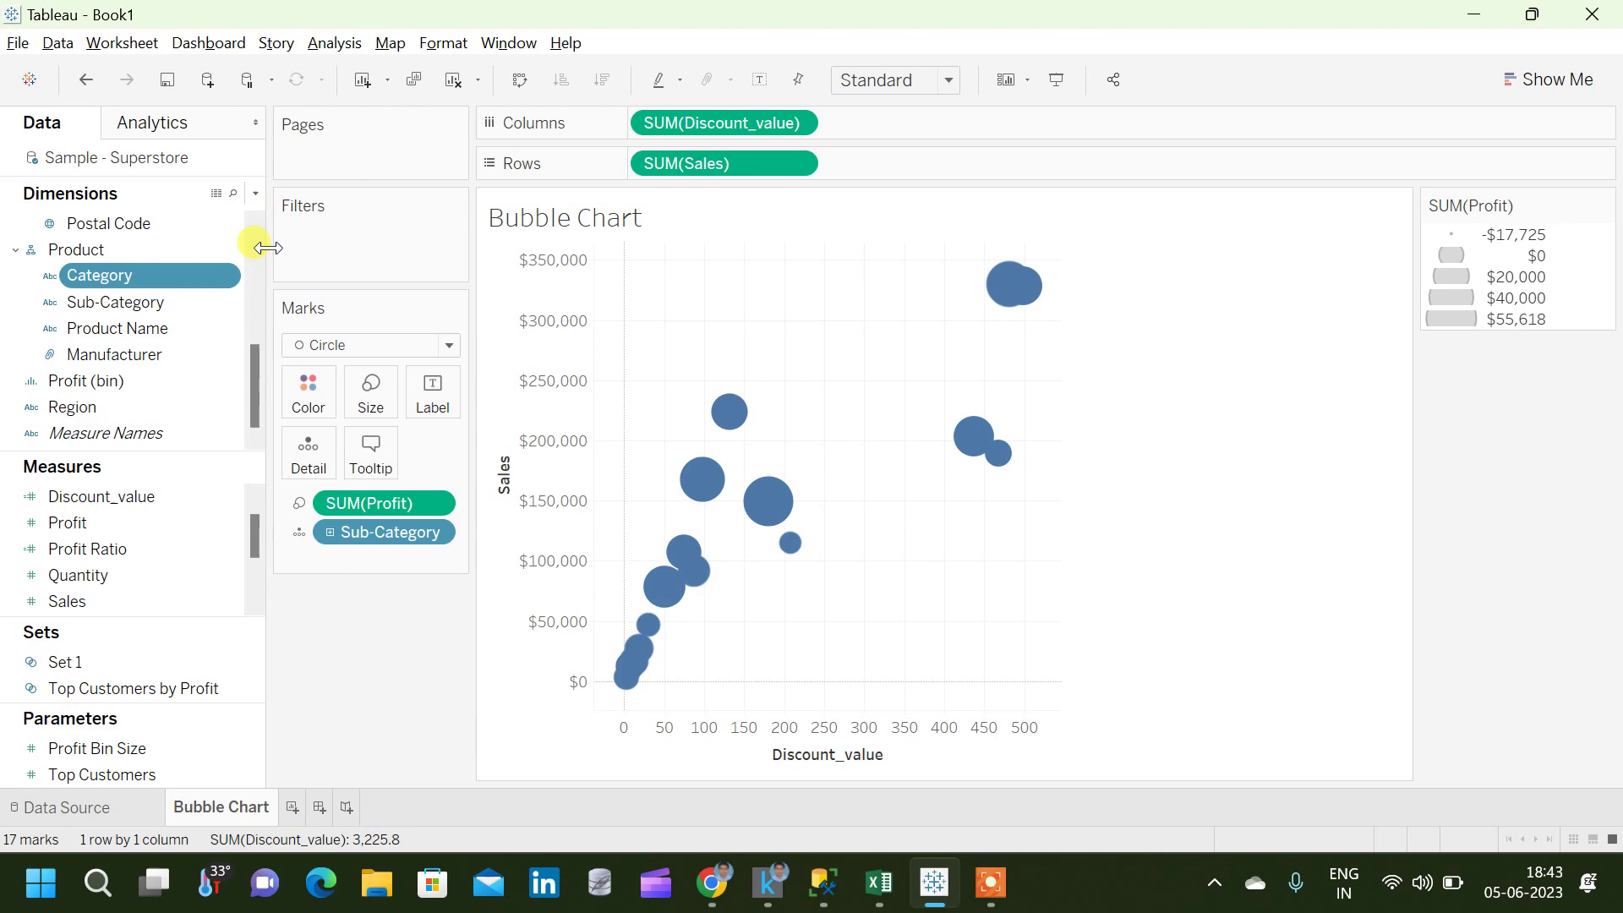
pyautogui.moveTo(146, 282); pyautogui.dragTo(318, 399)
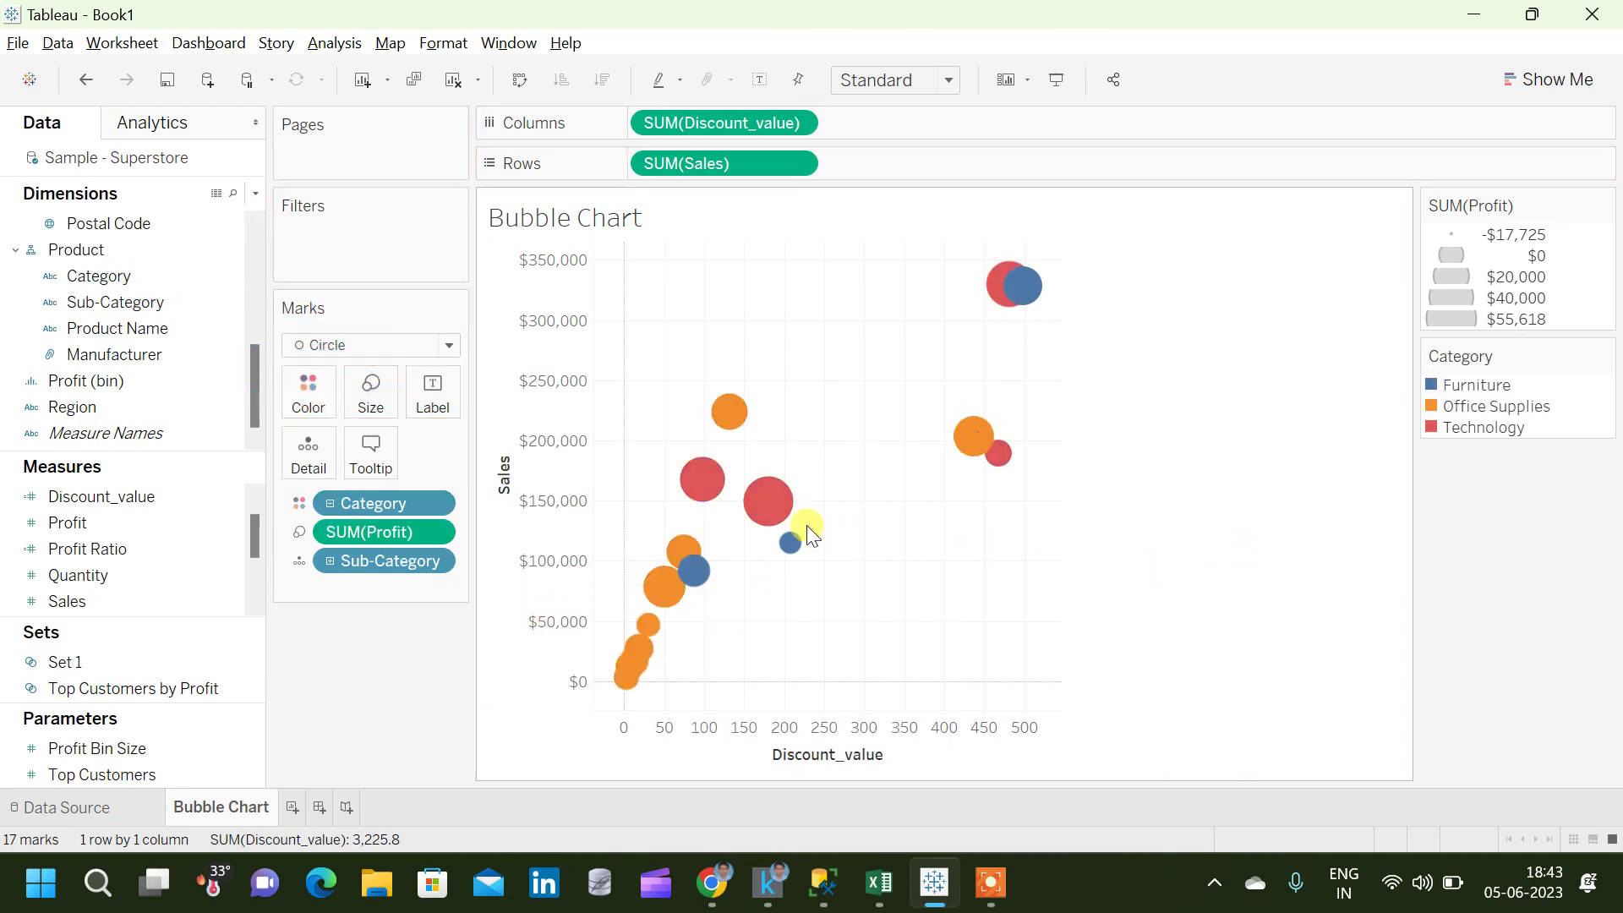
pyautogui.moveTo(794, 504)
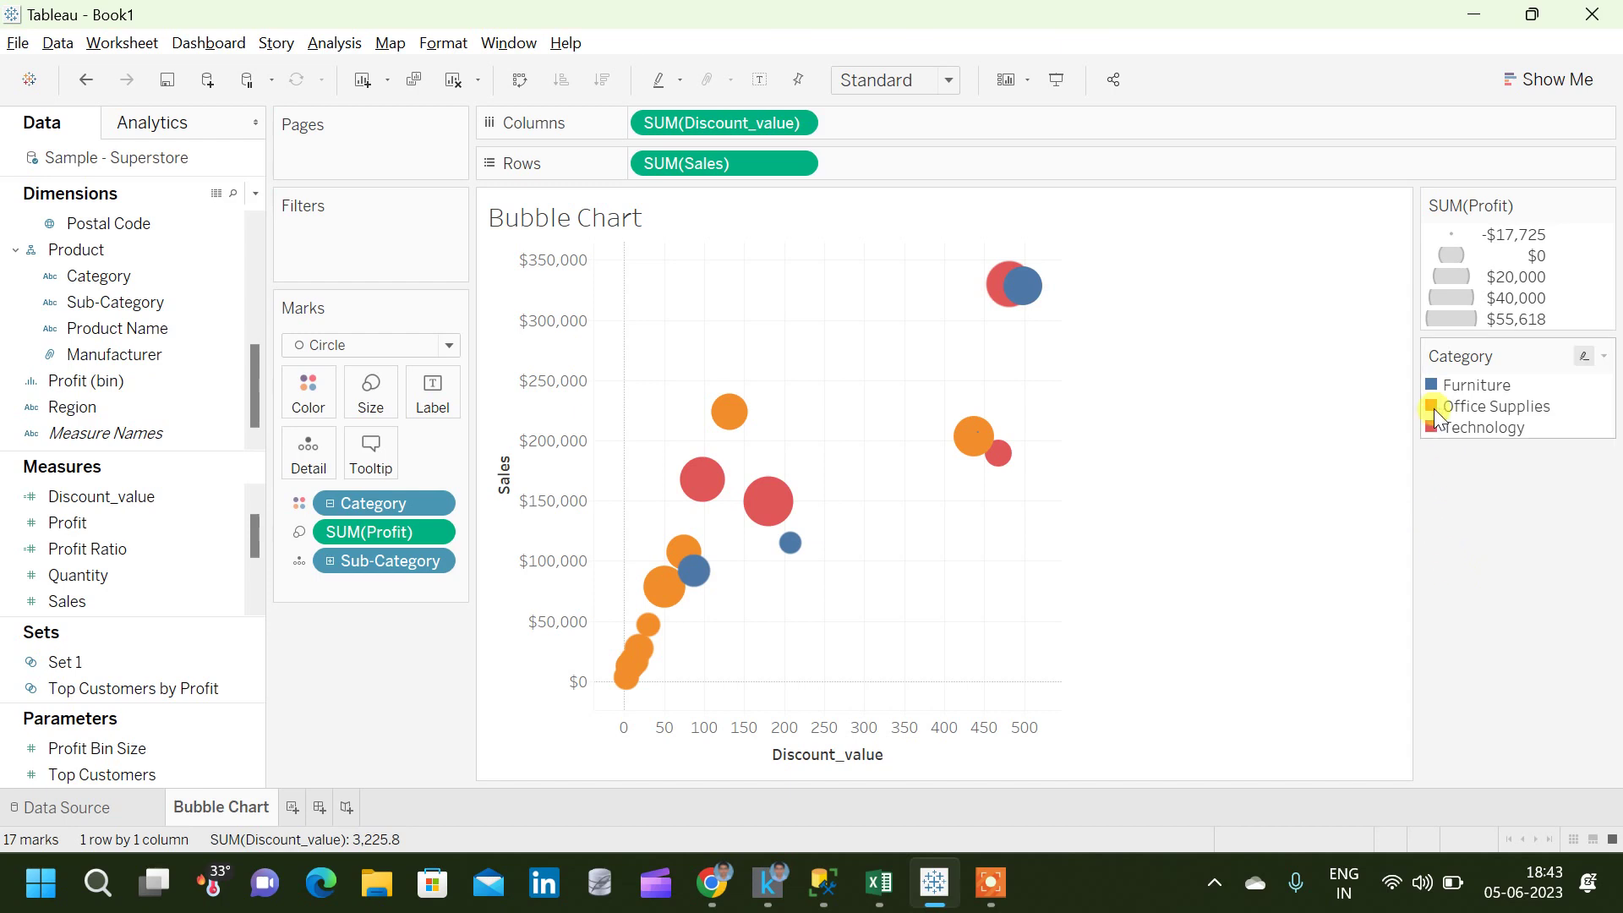
pyautogui.click(1431, 386)
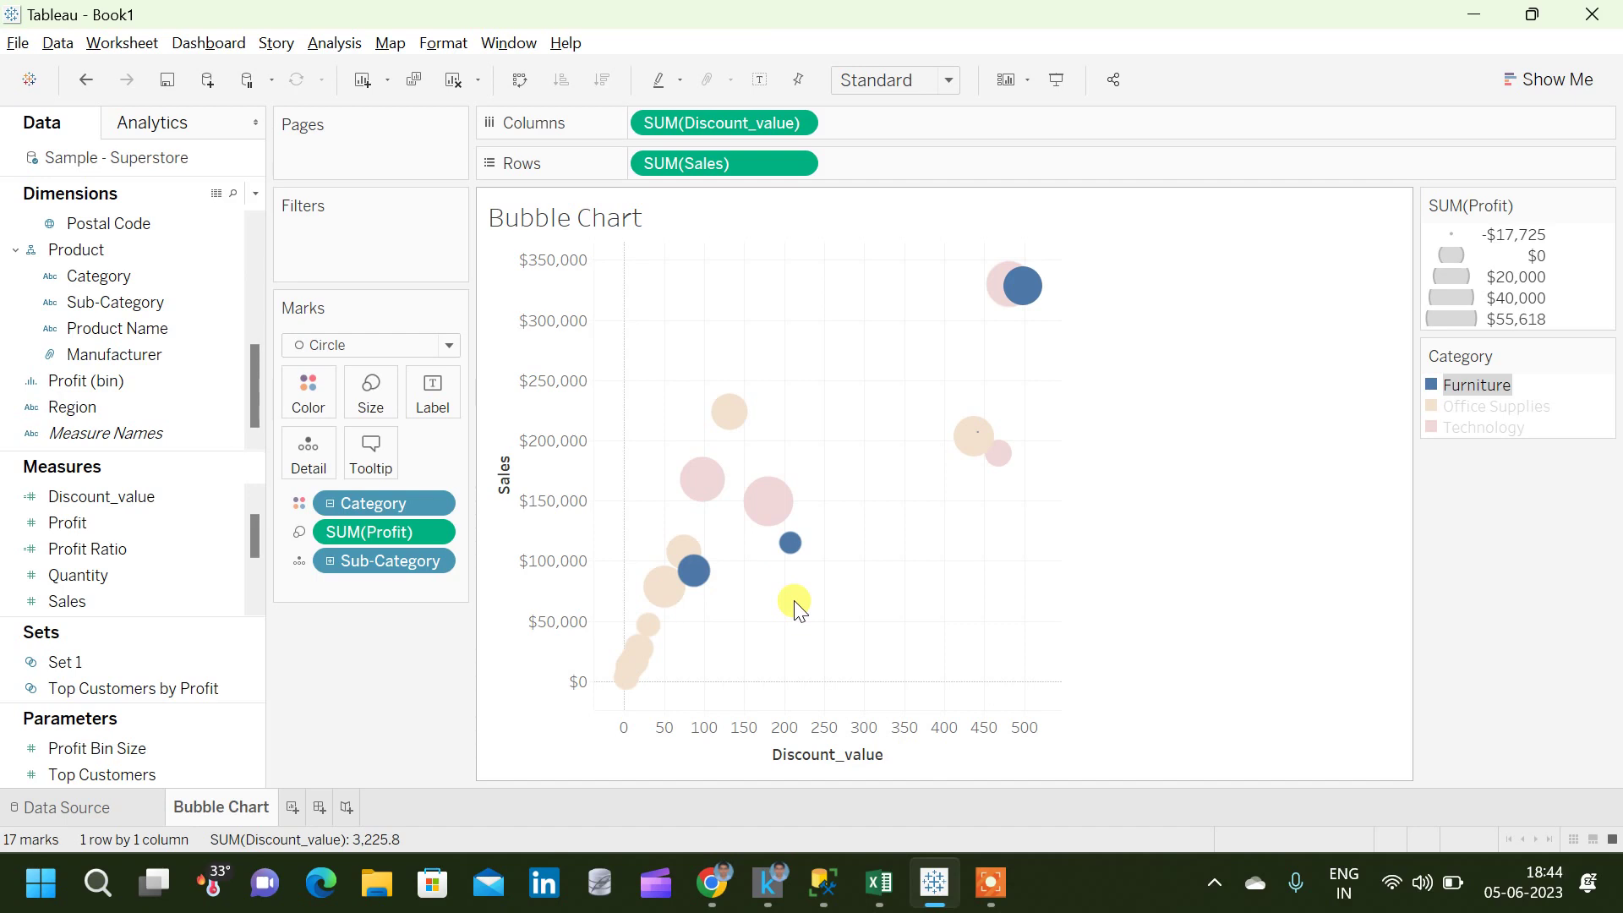
pyautogui.click(1433, 406)
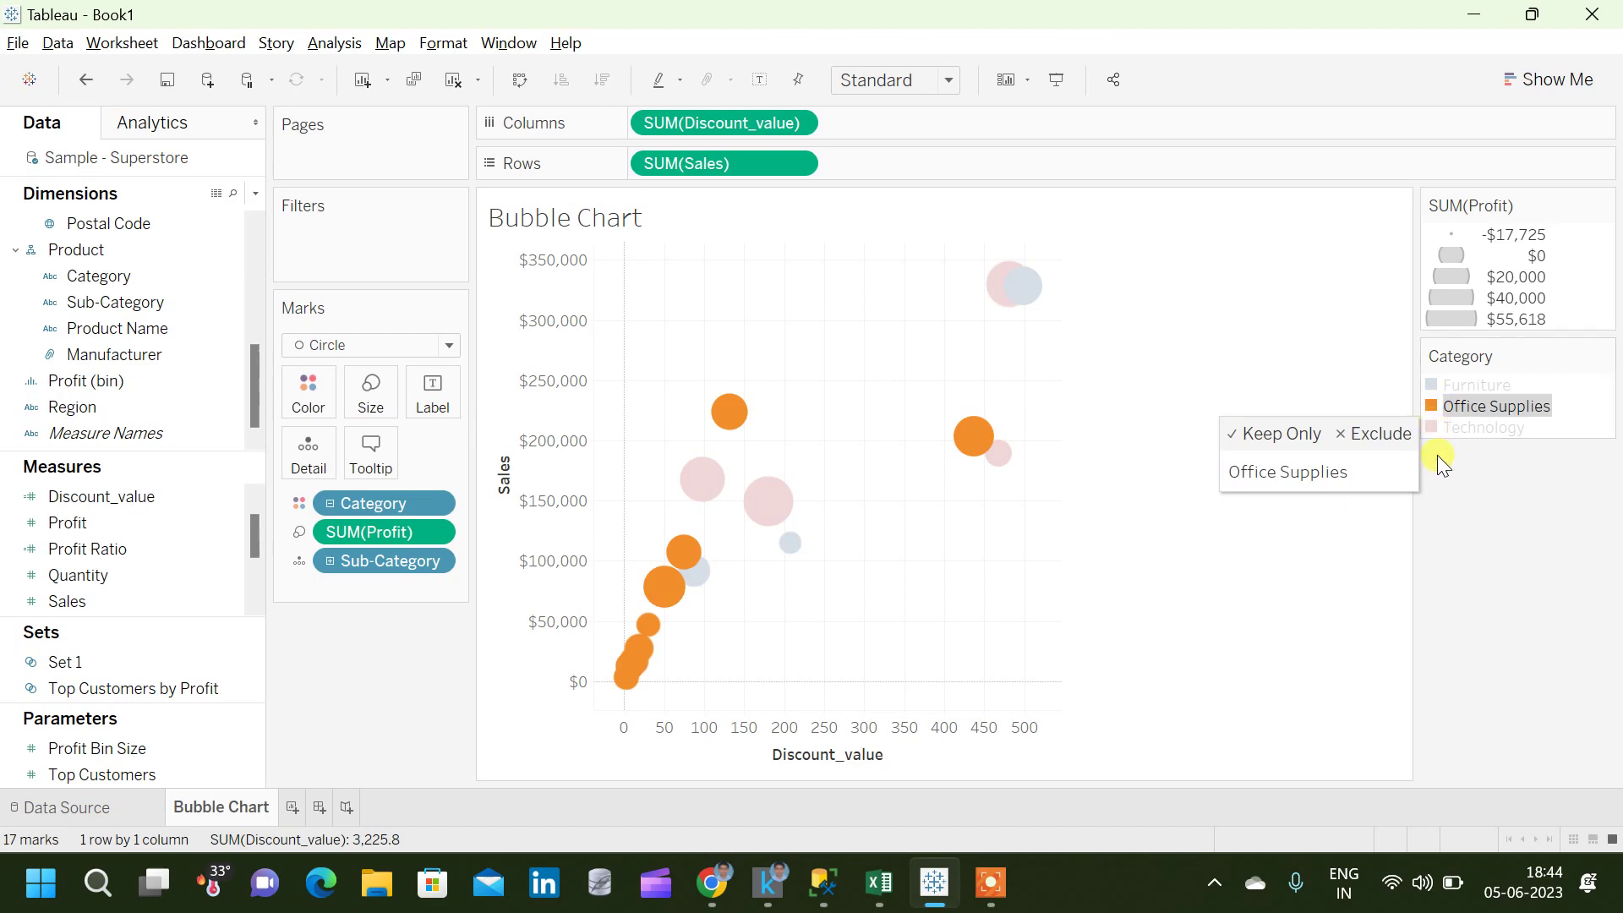
pyautogui.click(1459, 428)
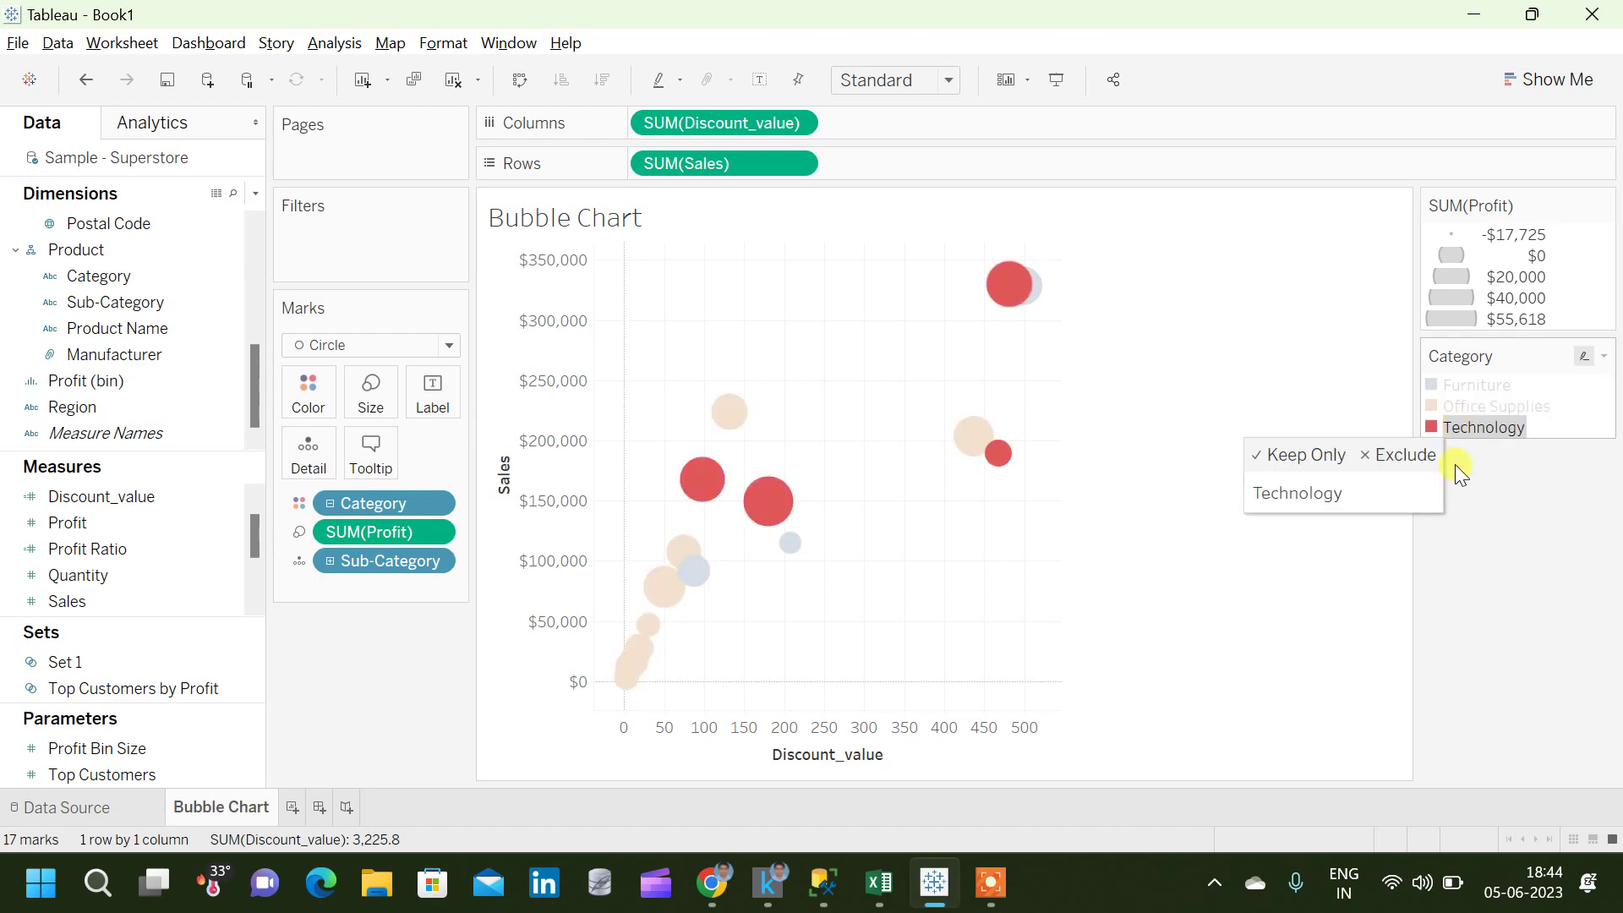
pyautogui.click(1448, 575)
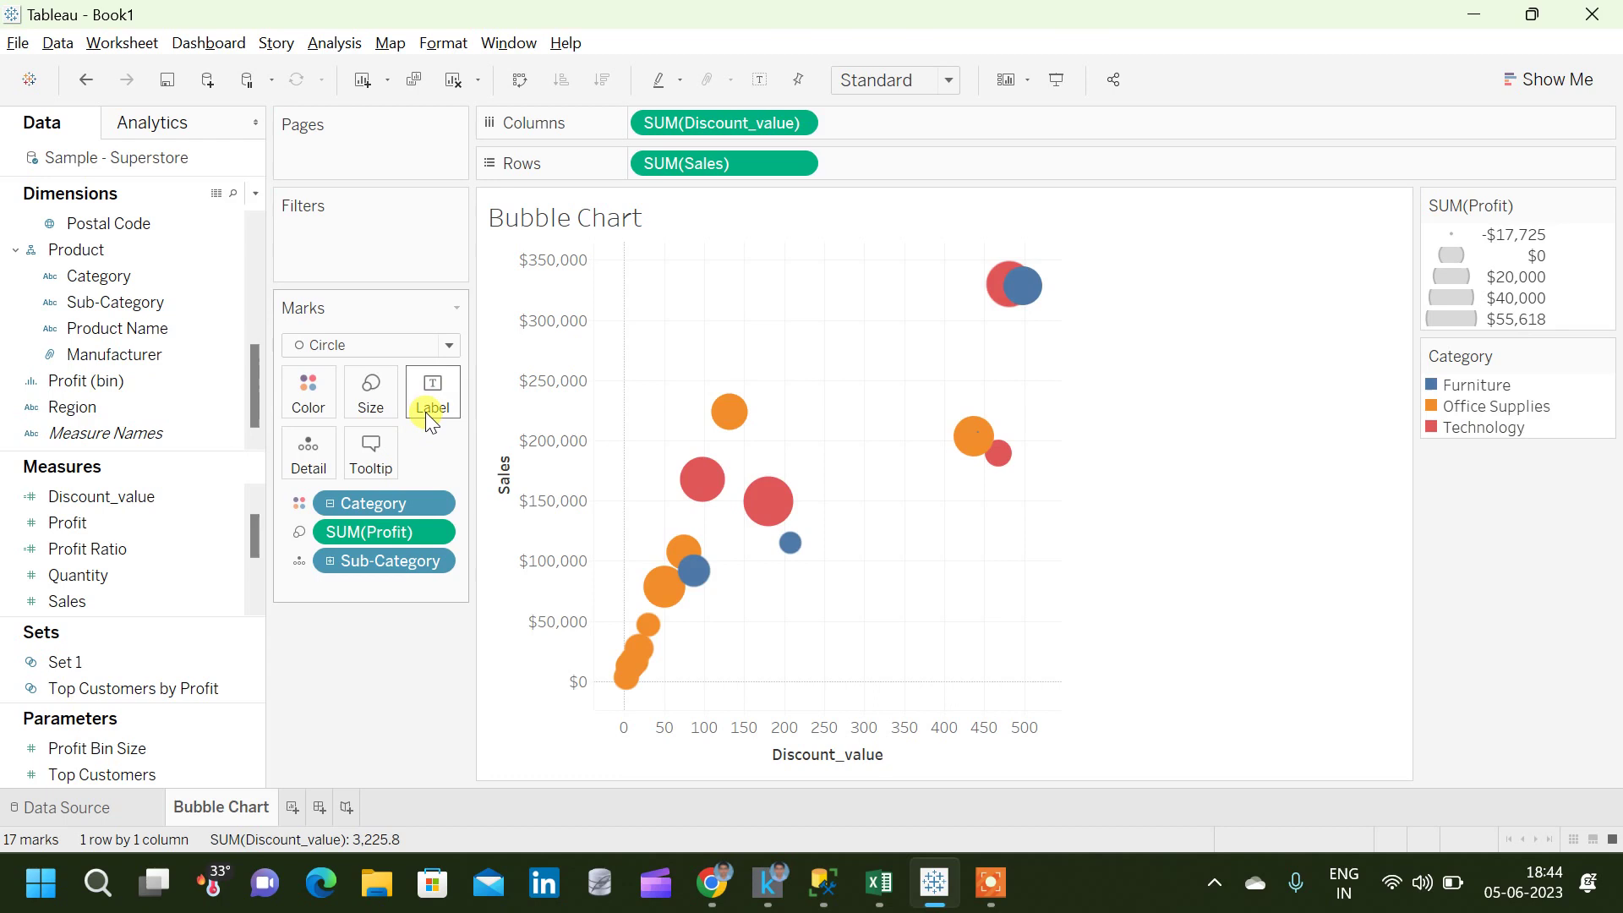
# - Add the Profit measure to Label so each bubble shows its summed profit
pyautogui.click(233, 408)
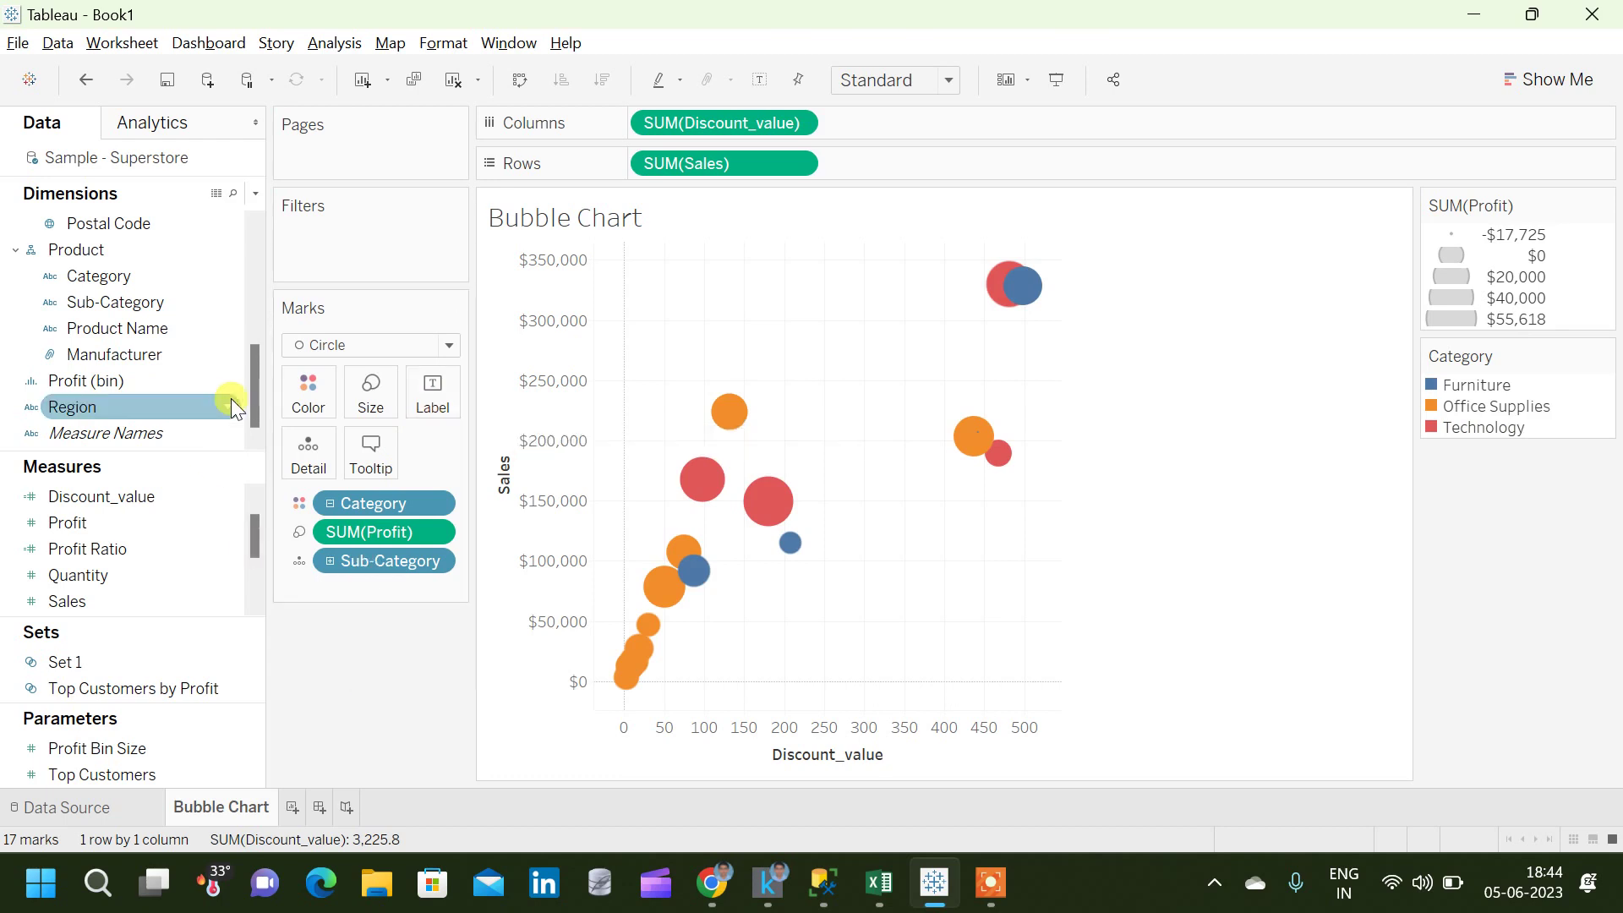
pyautogui.click(179, 379)
pyautogui.click(123, 326)
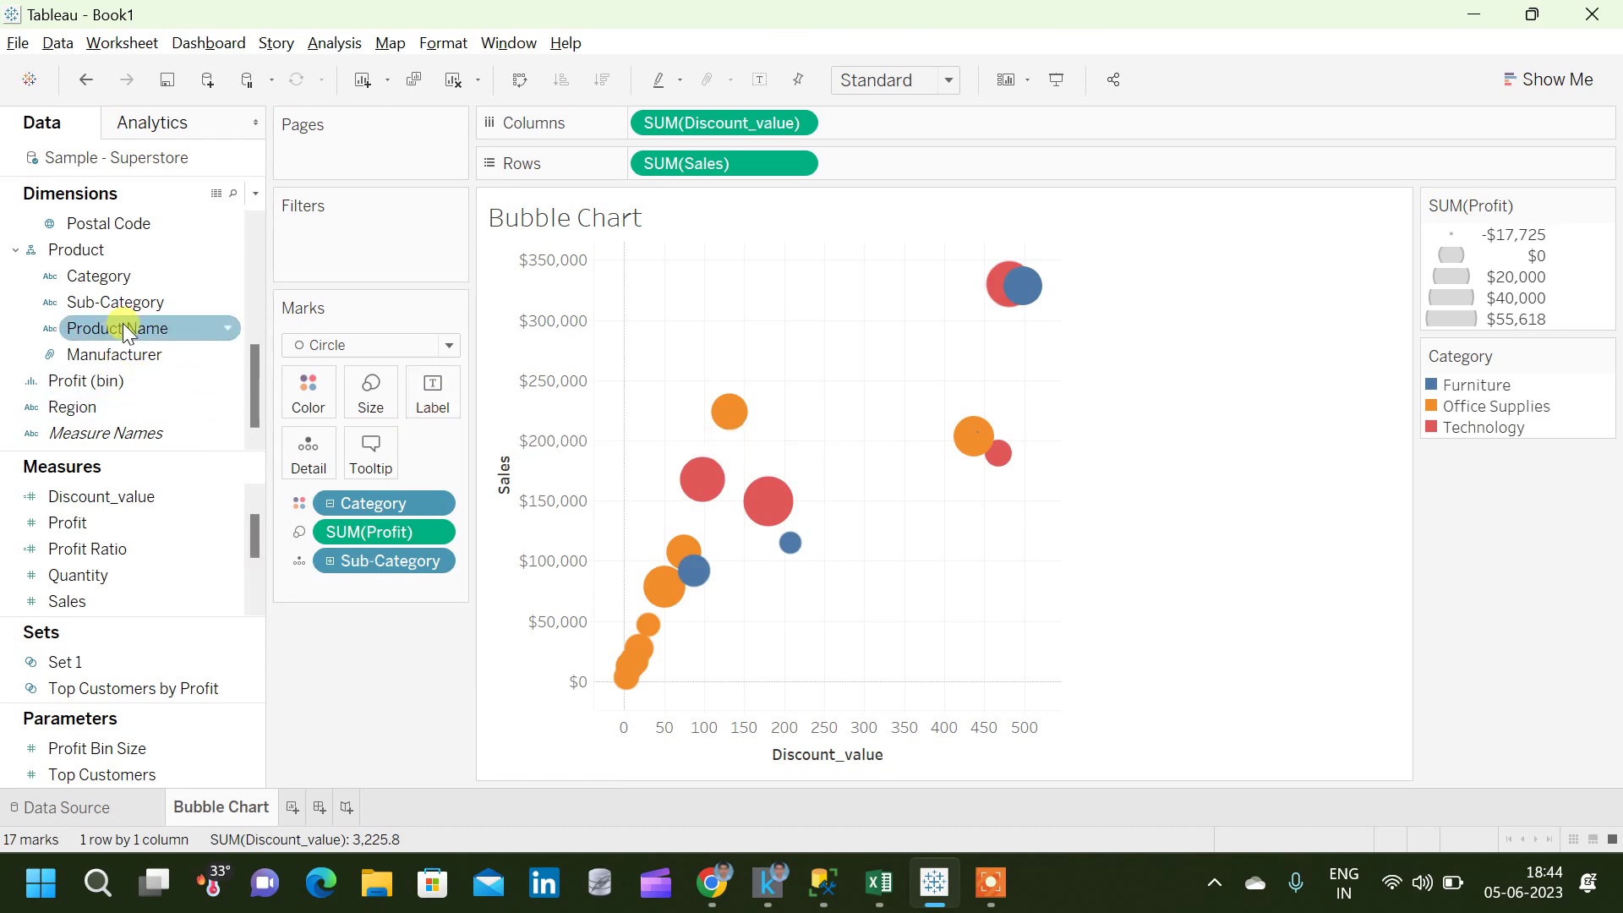
pyautogui.click(97, 524)
pyautogui.moveTo(95, 524); pyautogui.dragTo(422, 400)
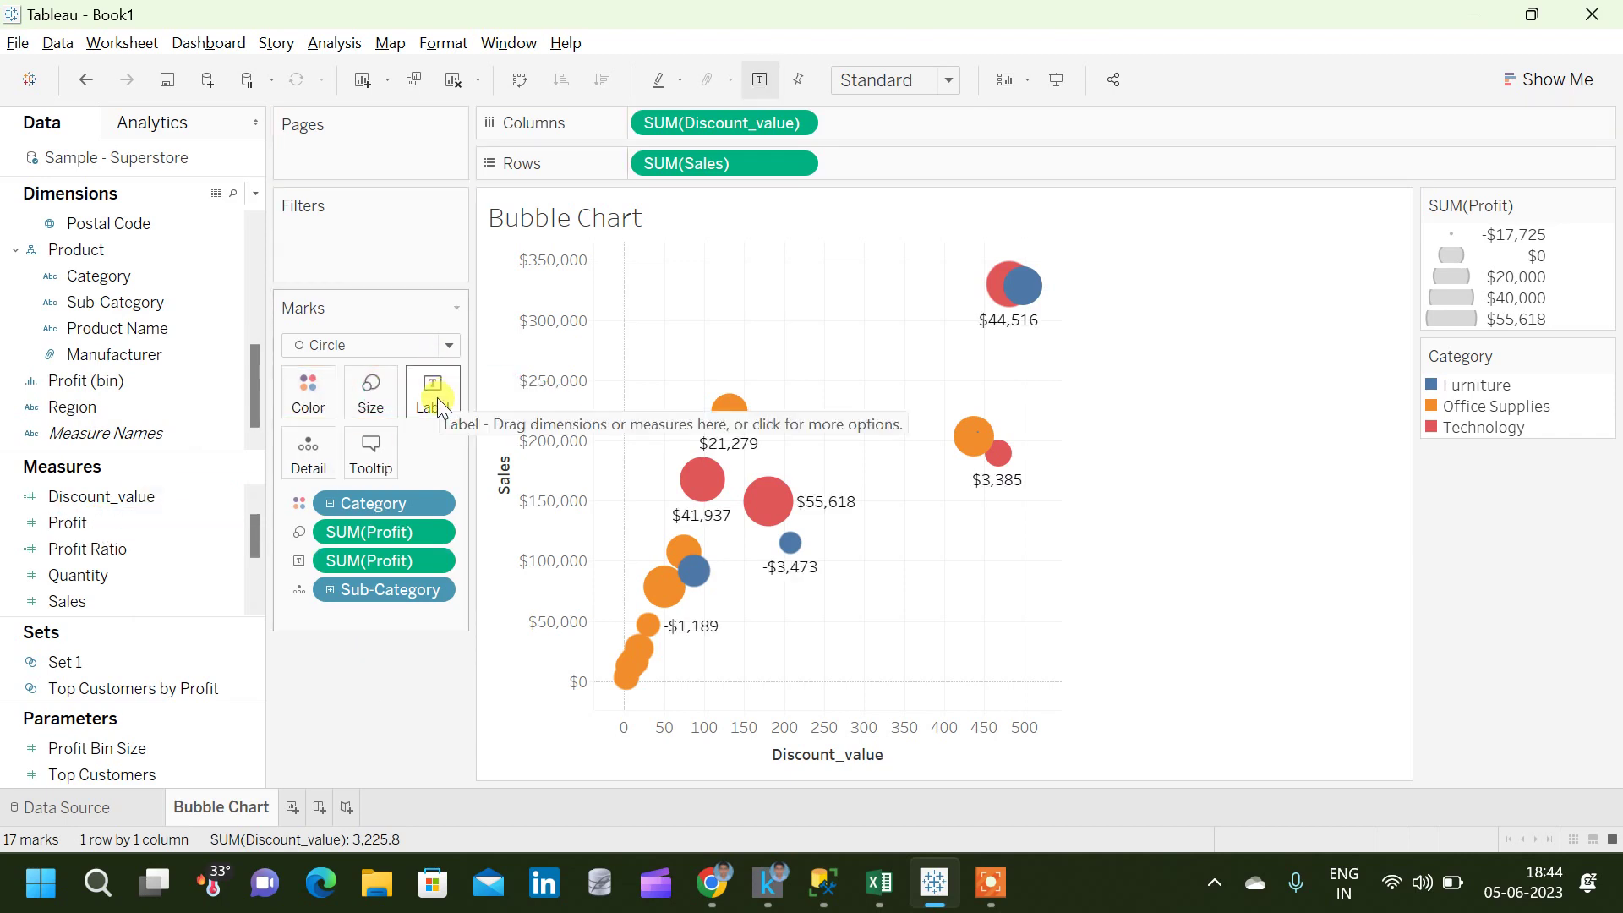
# - Edit the label text to read 'Proift:' before the <SUM(Profit)> value and apply it
pyautogui.click(436, 396)
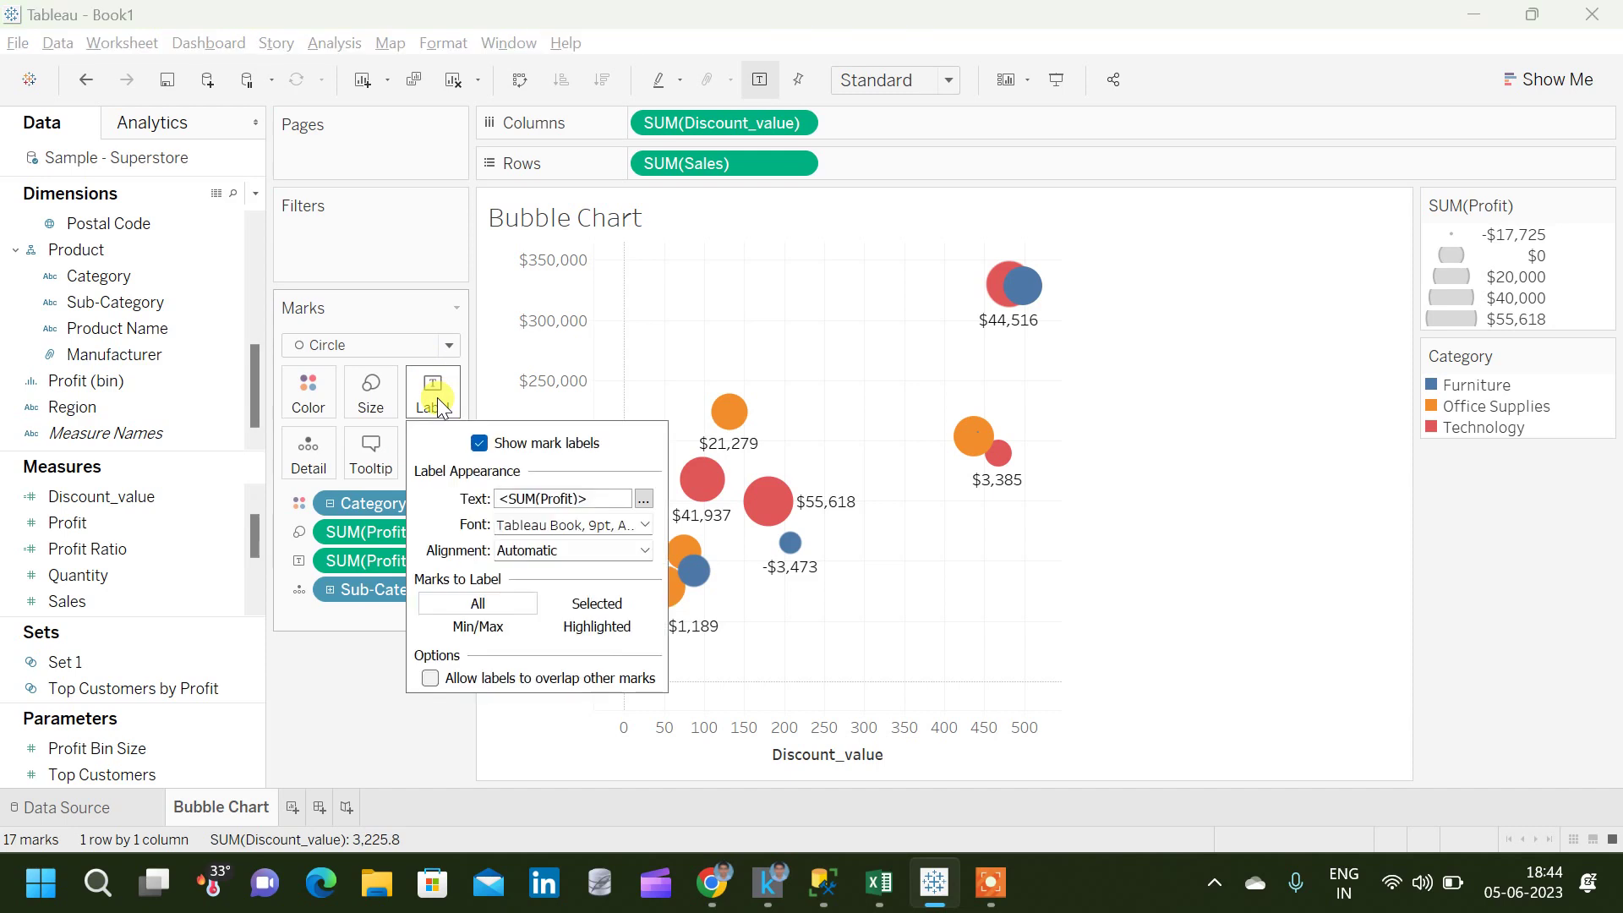
pyautogui.click(641, 498)
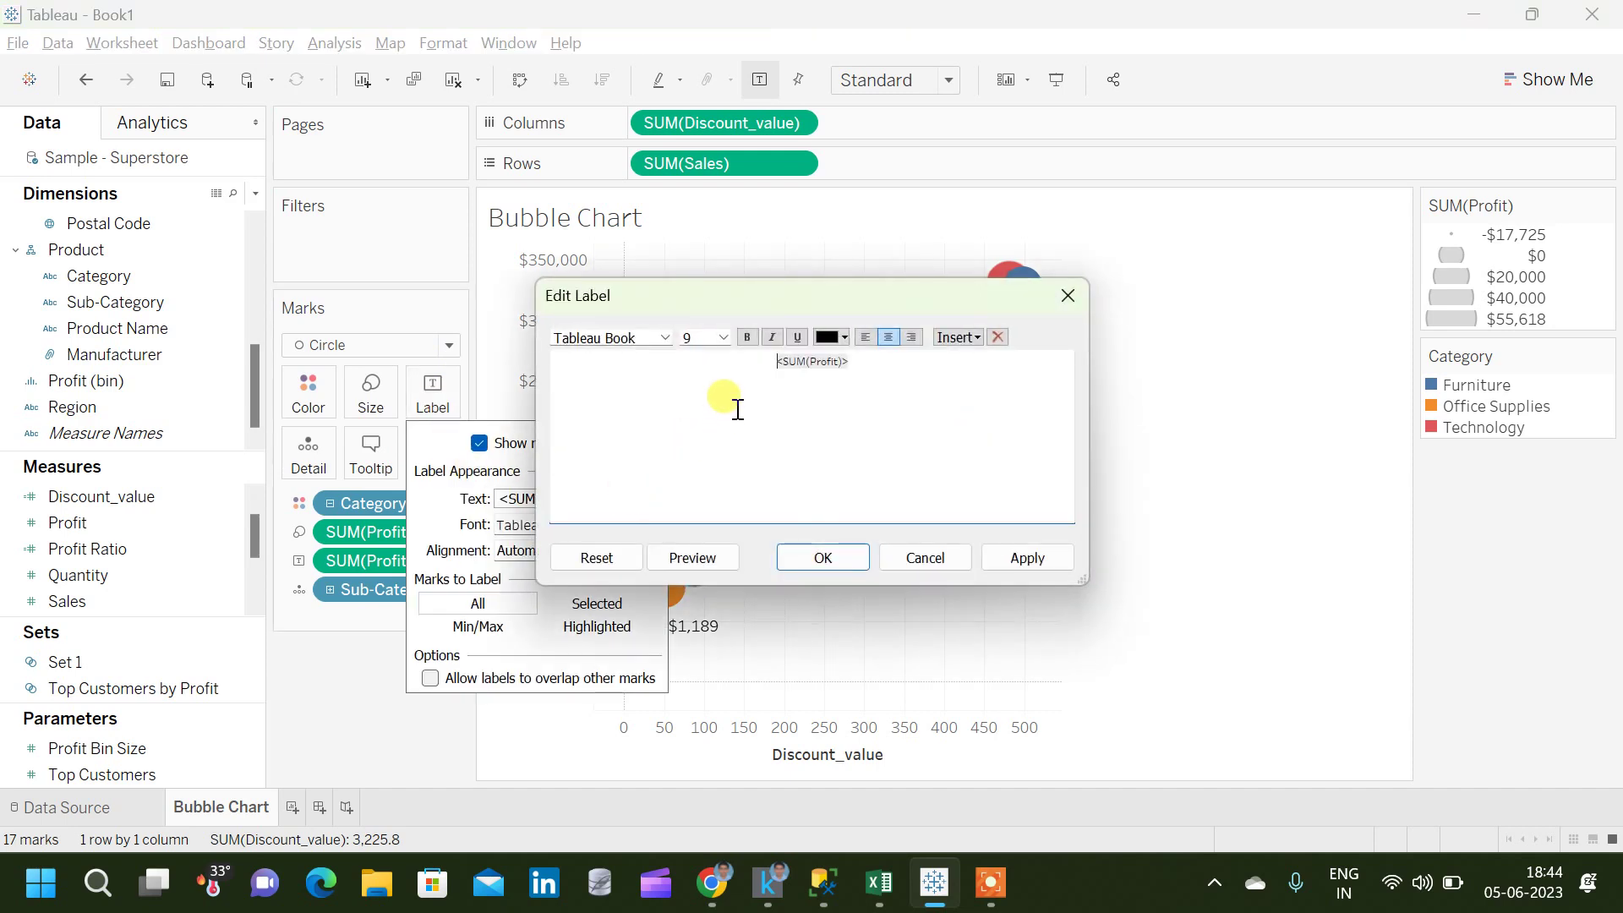
pyautogui.write('Prift:')
pyautogui.click(773, 364)
pyautogui.write('o')
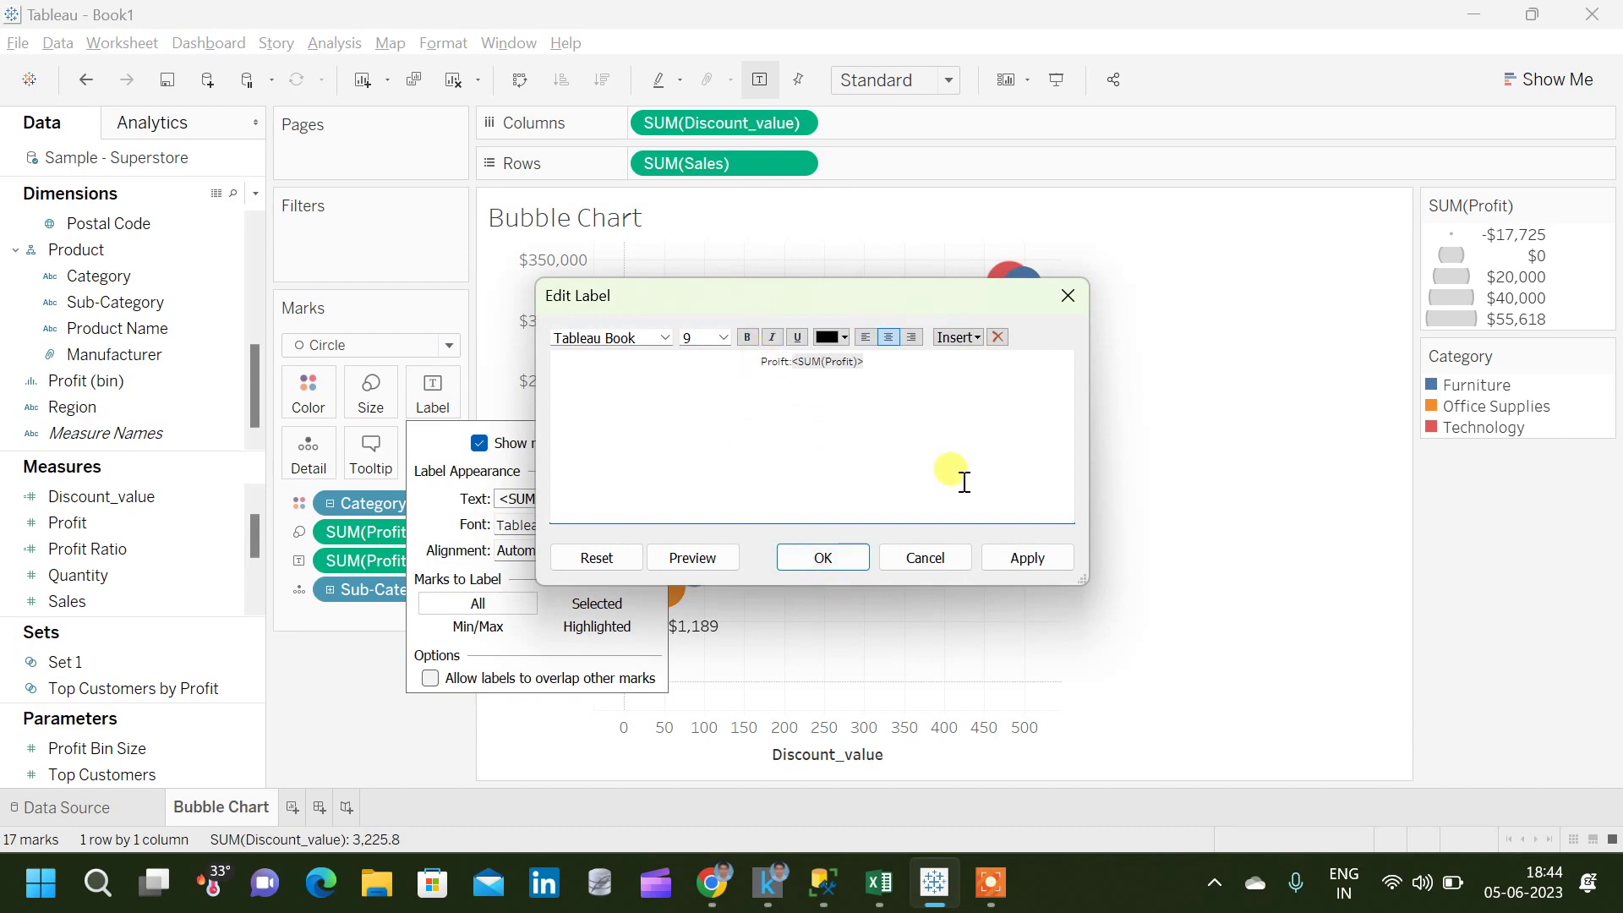
pyautogui.click(1041, 561)
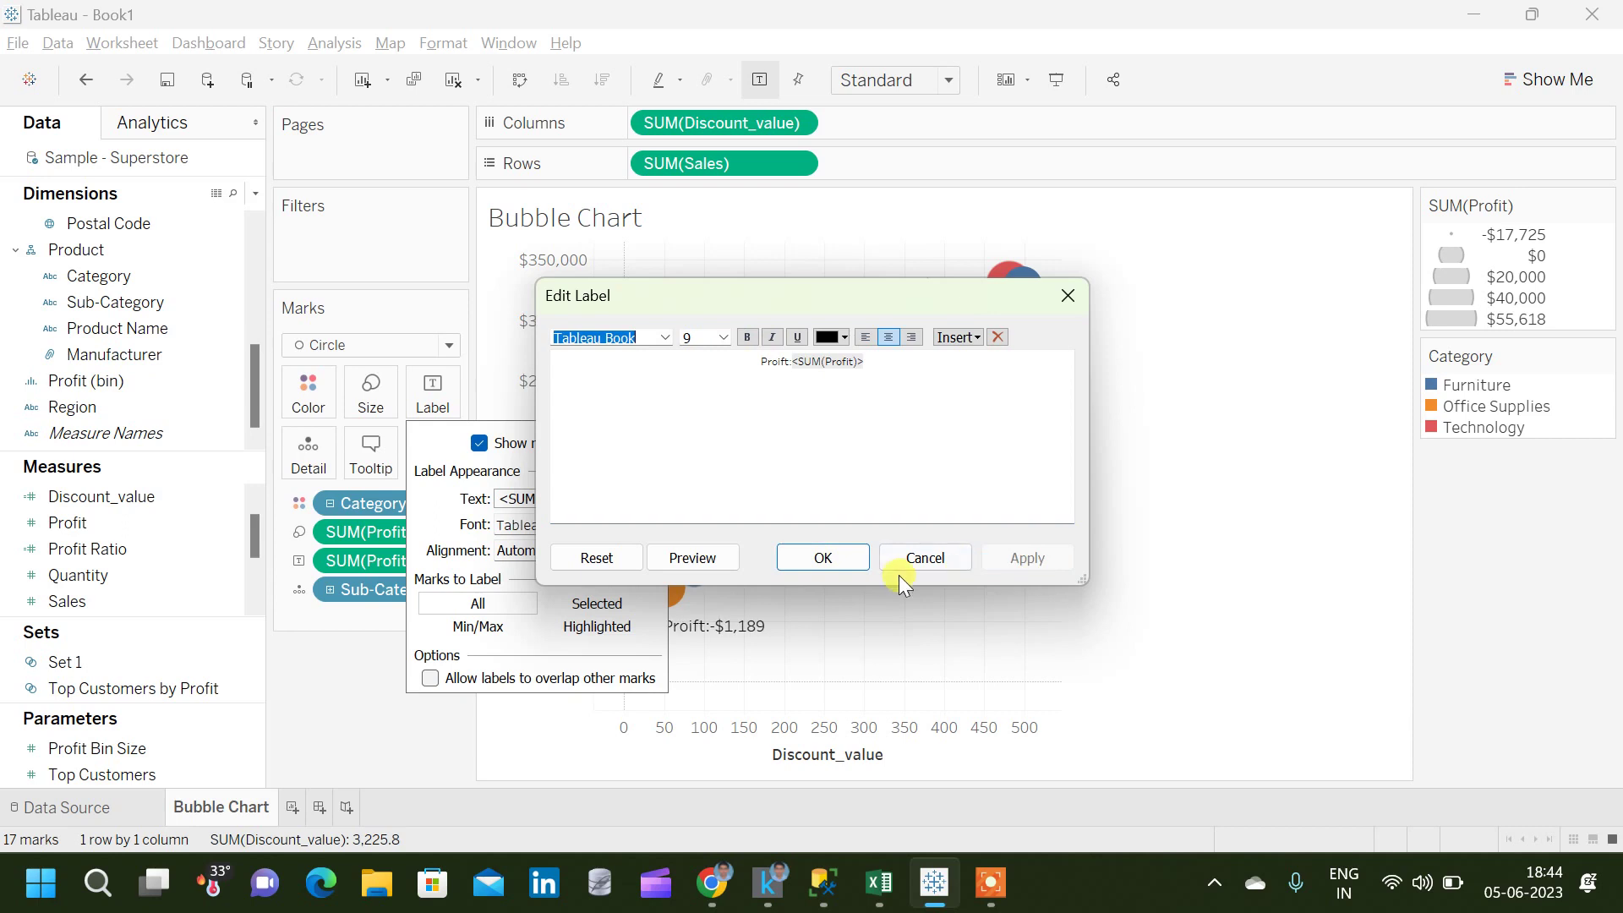
pyautogui.click(830, 561)
pyautogui.click(342, 774)
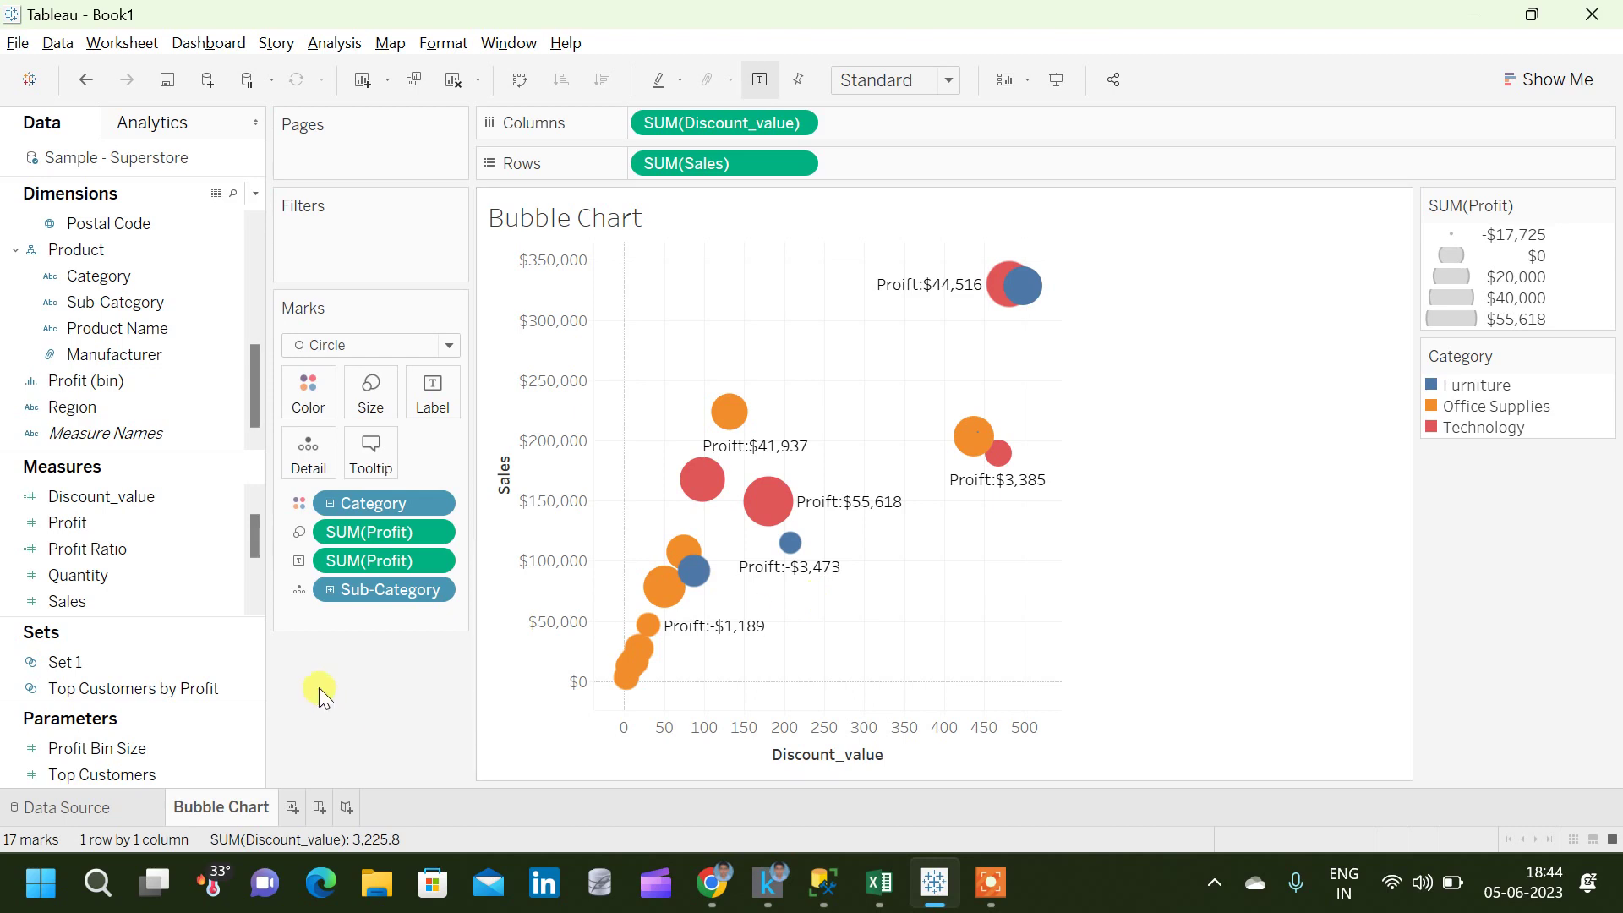
pyautogui.click(384, 464)
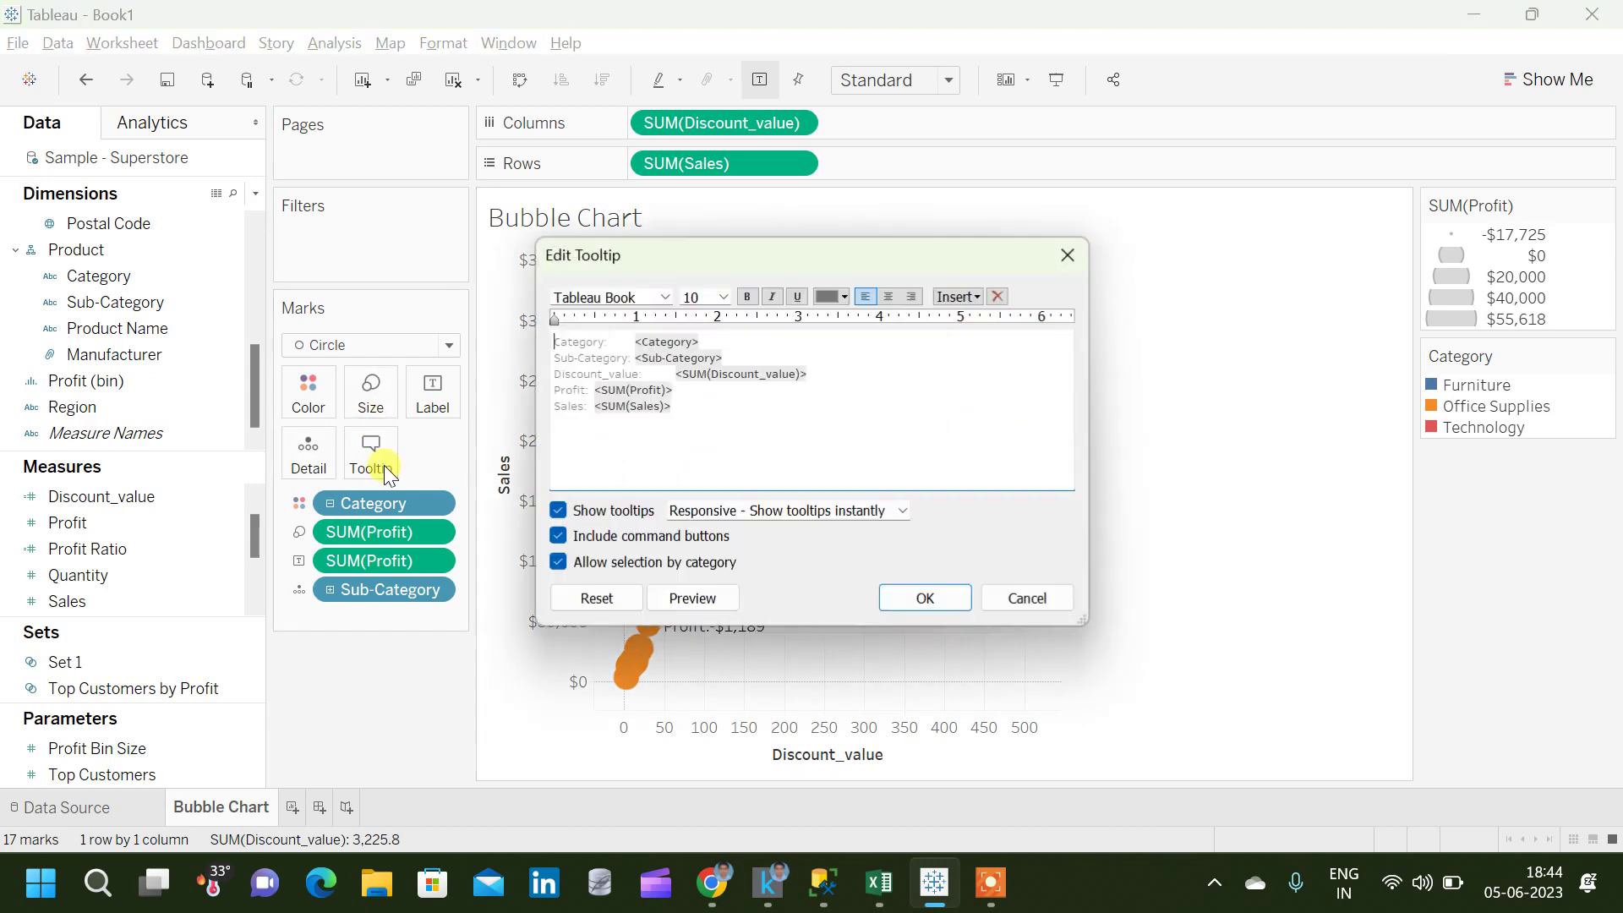
pyautogui.click(736, 430)
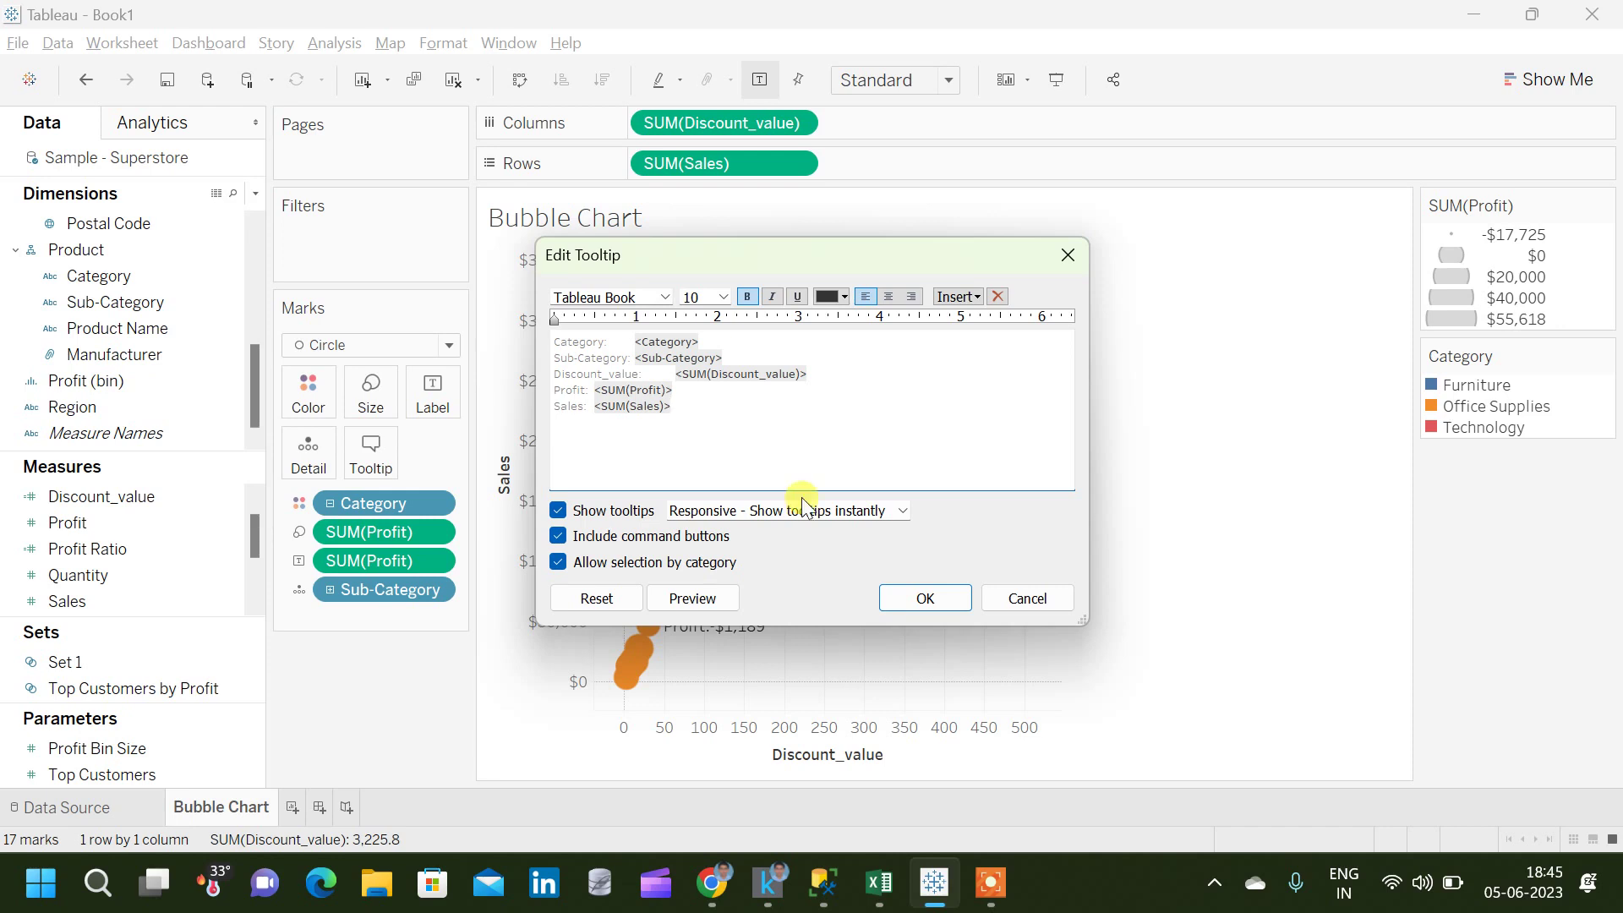
pyautogui.click(923, 598)
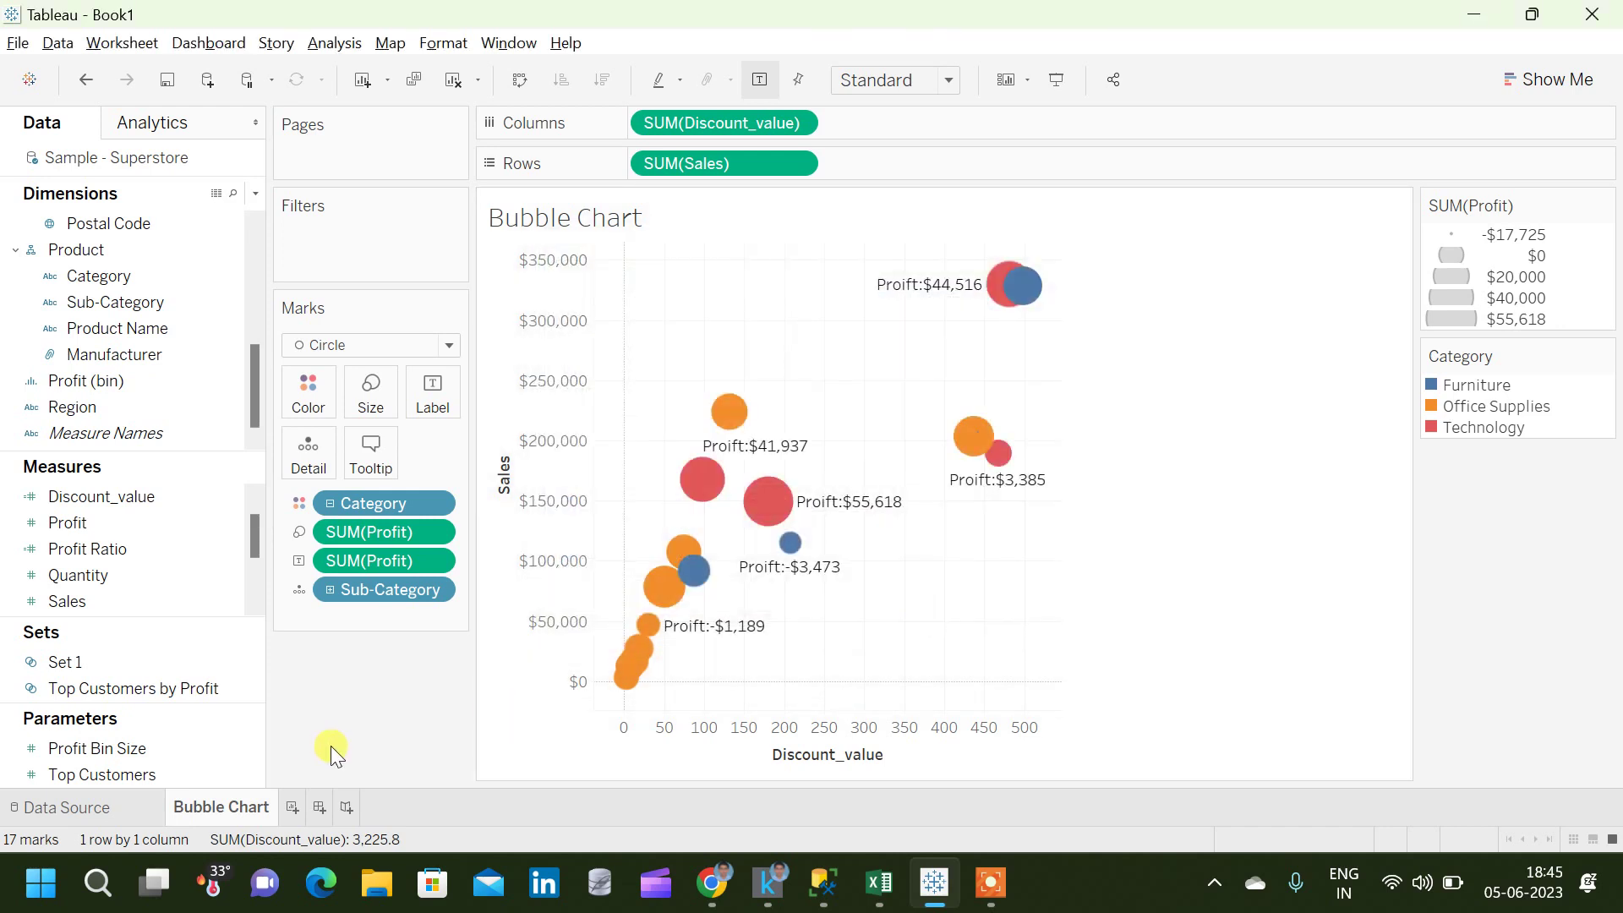